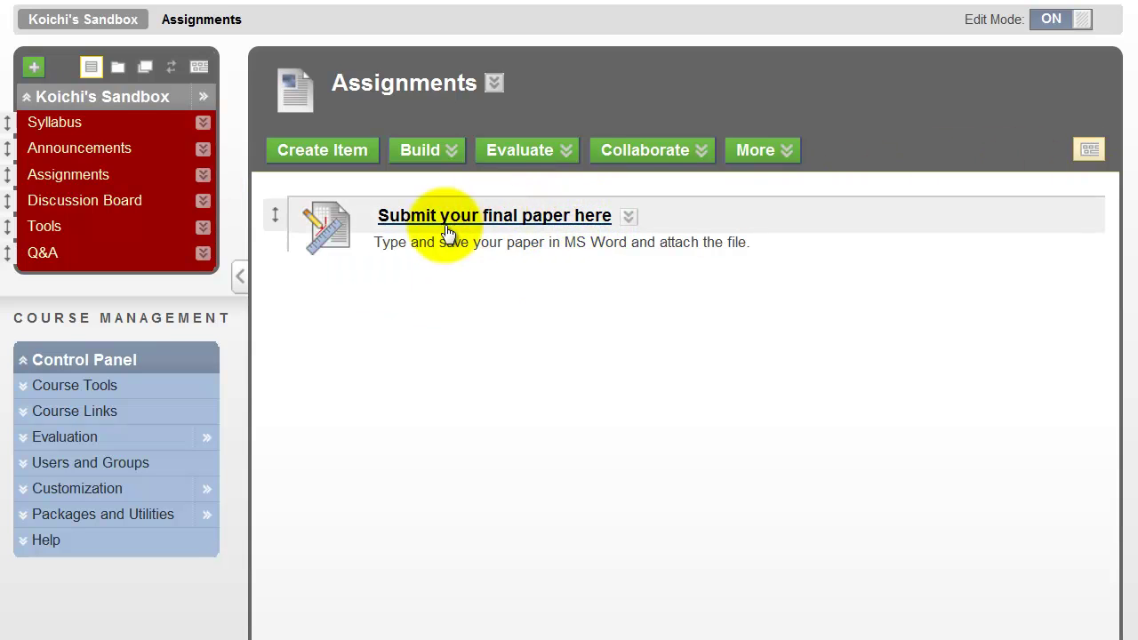
Turn Edit Mode off to see the Assignments page as a student and open the "Submit your final paper here" assignment.
left_click(424, 150)
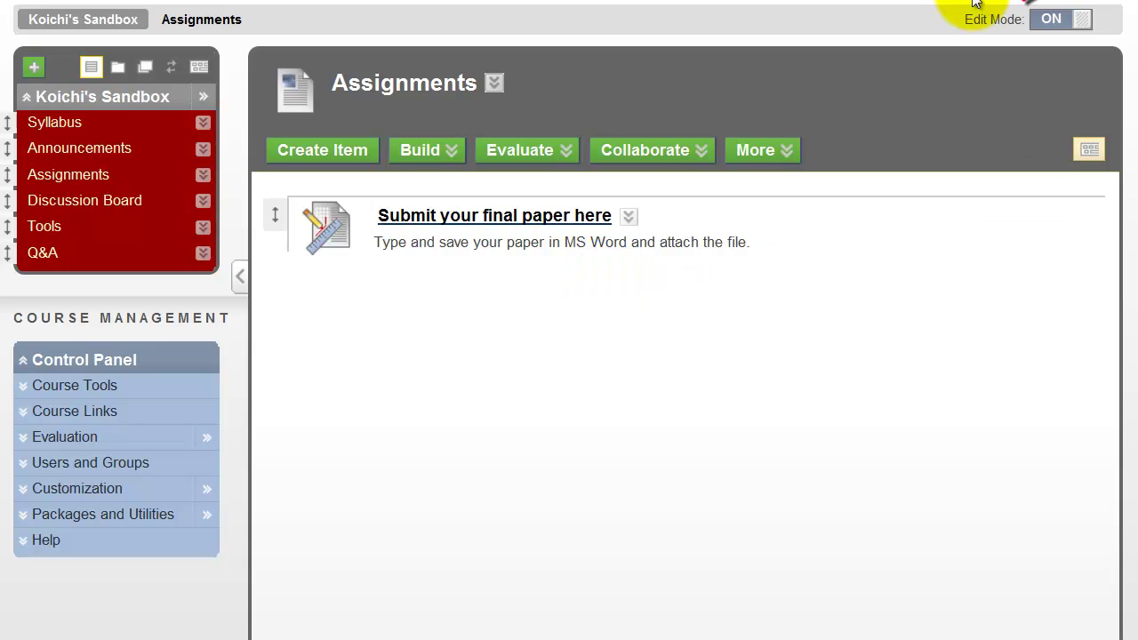
left_click(1080, 24)
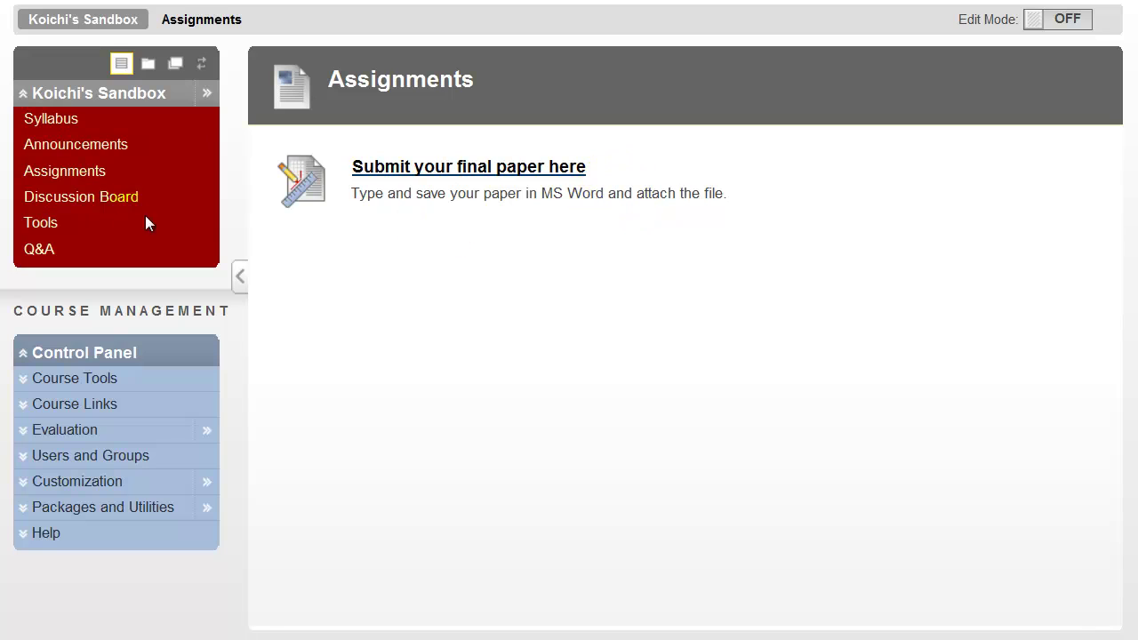
left_click_drag(353, 195, 737, 212)
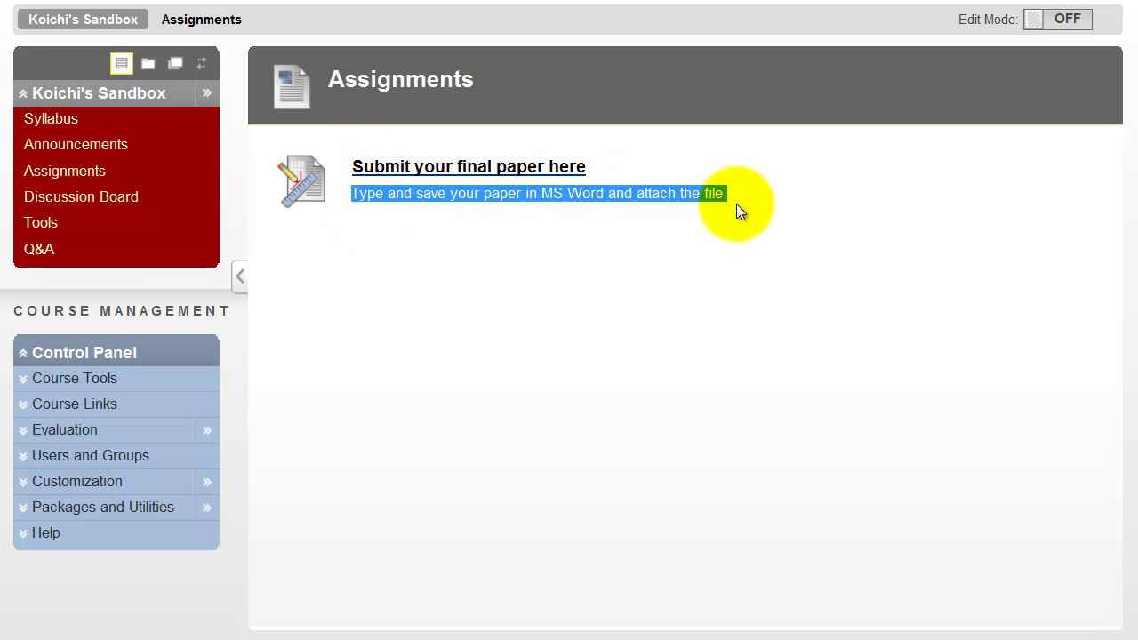
left_click(540, 221)
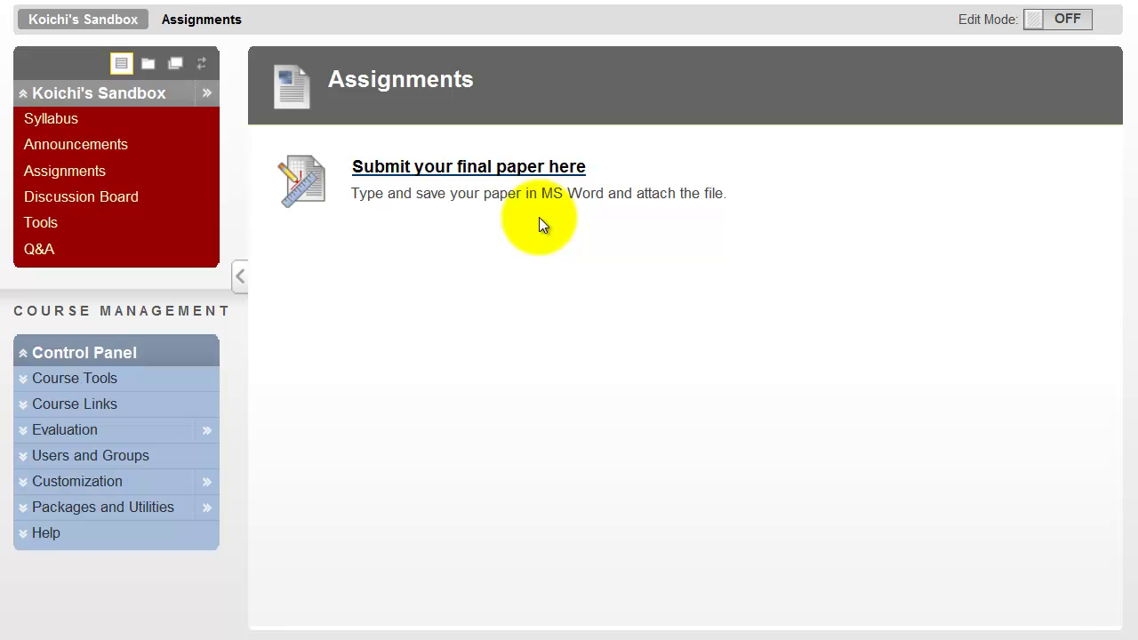
left_click(452, 170)
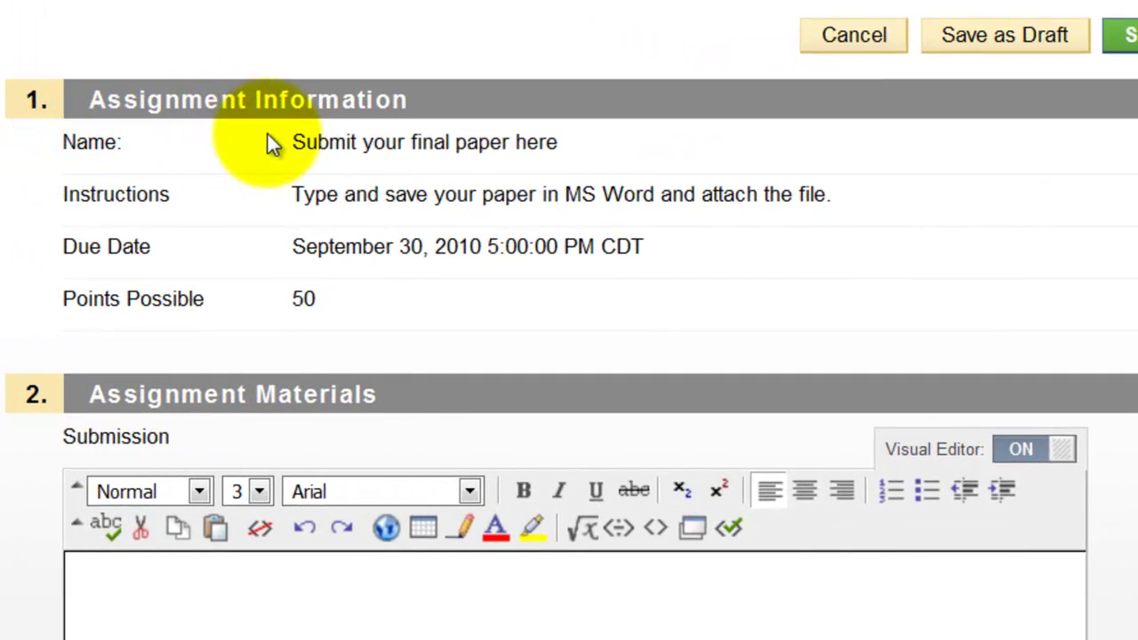
Review the assignment's name, instructions, due date and points possible in the Assignment Information section.
left_click_drag(296, 142, 583, 151)
left_click(583, 147)
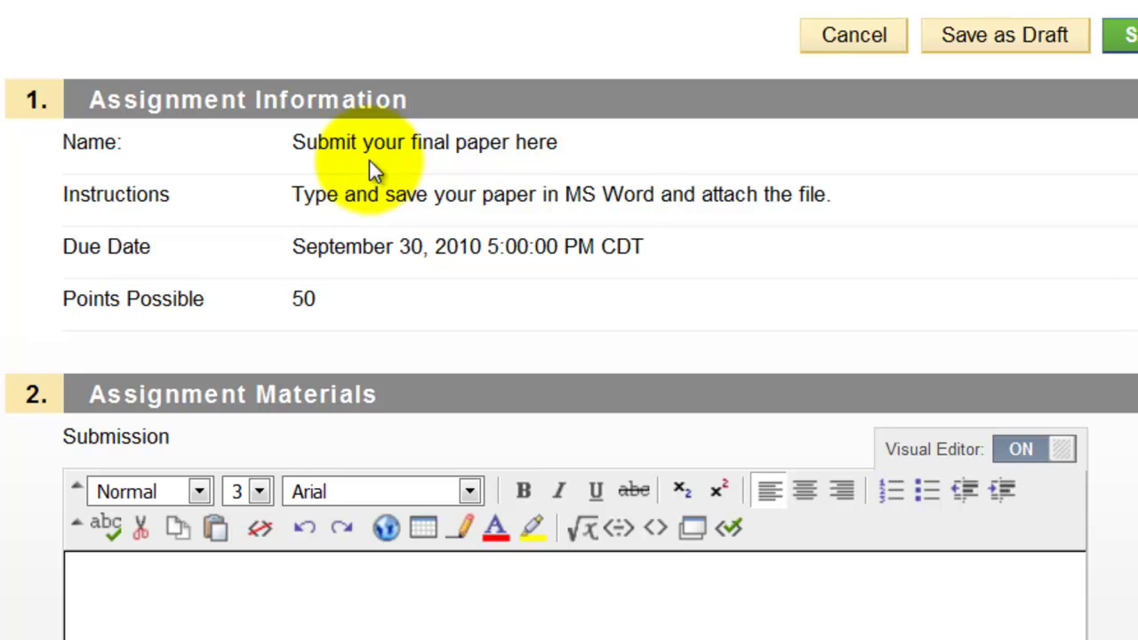
left_click_drag(291, 191, 838, 202)
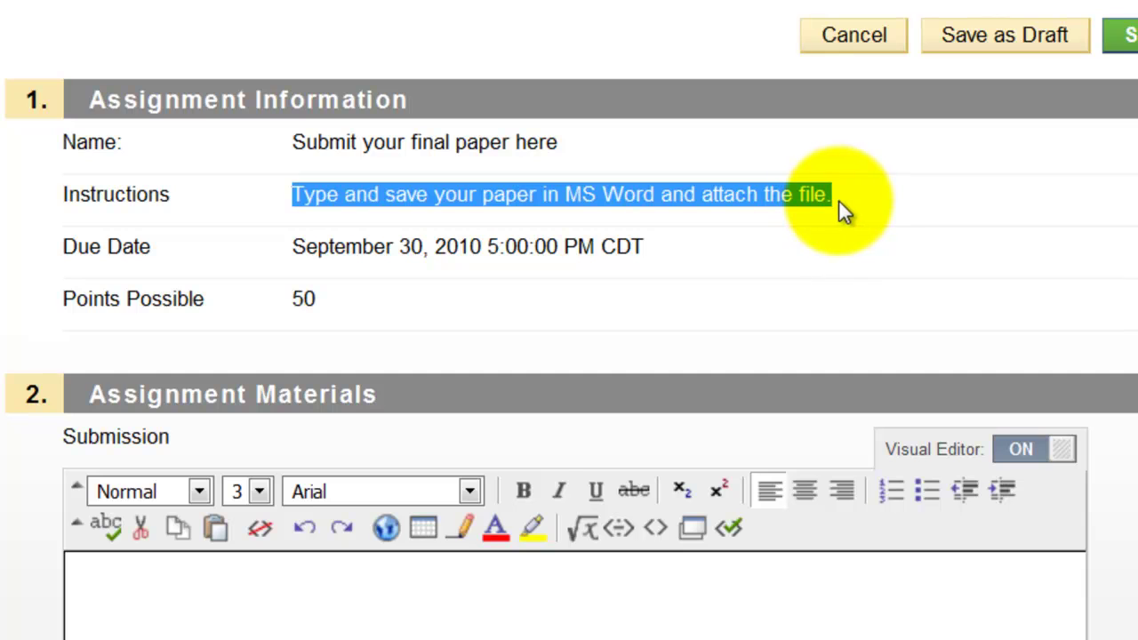
left_click(866, 207)
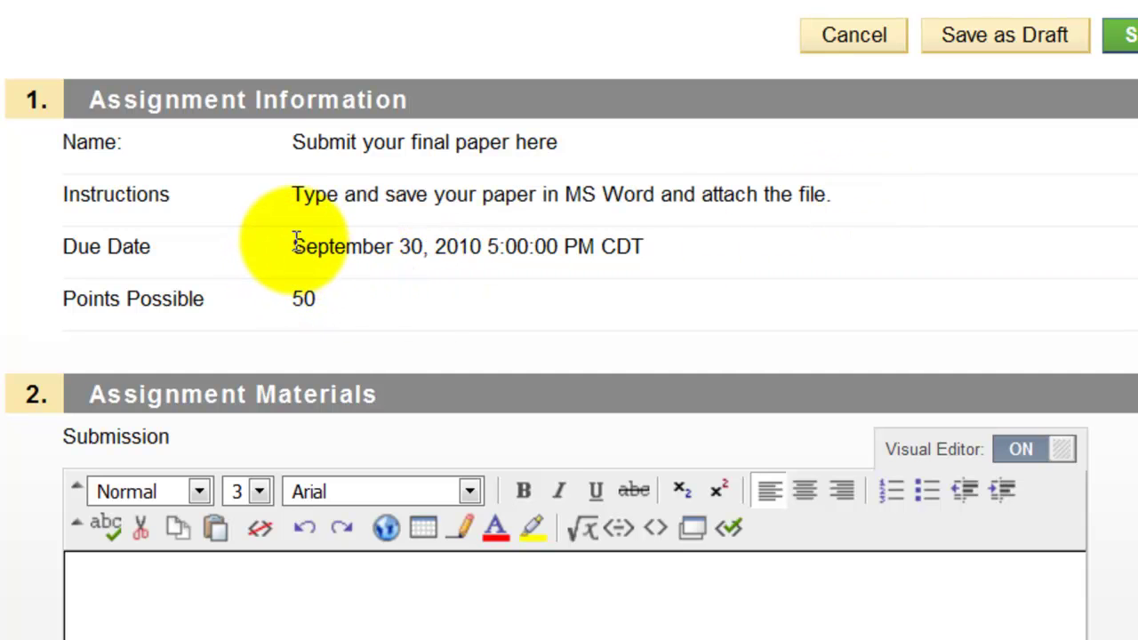
left_click_drag(296, 244, 673, 254)
left_click(673, 254)
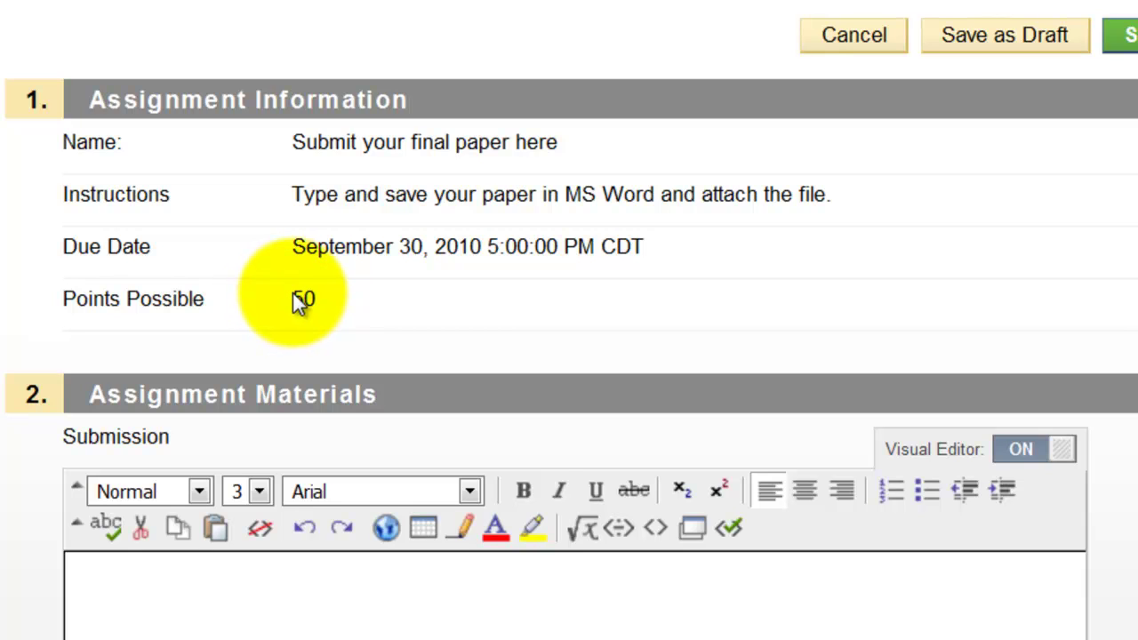
left_click_drag(292, 300, 321, 305)
left_click(355, 300)
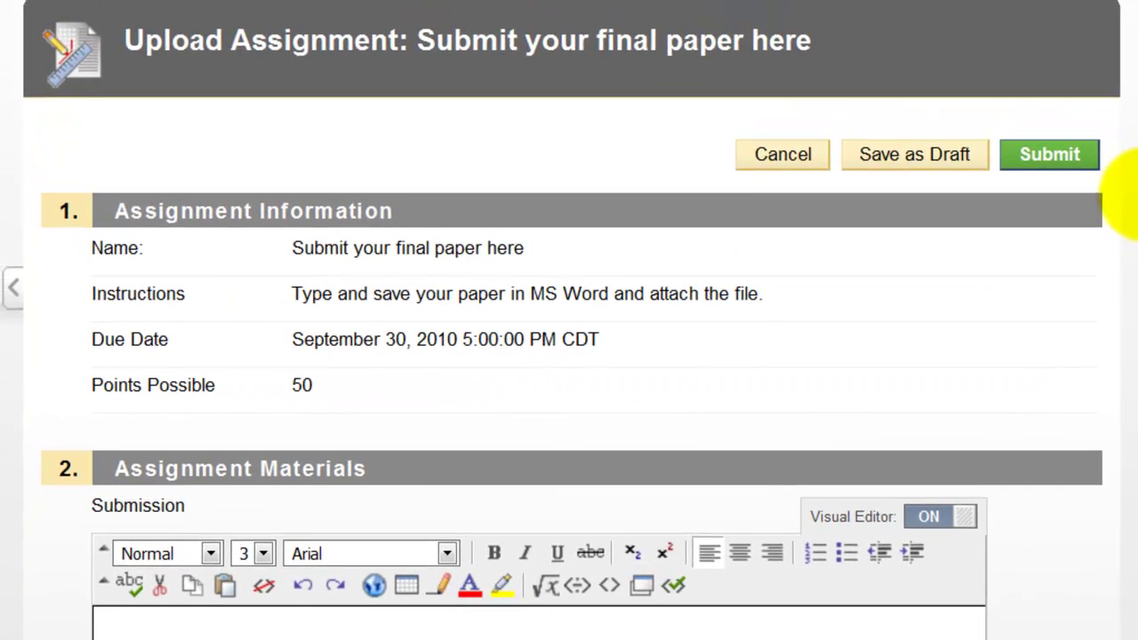
Examine the Assignment Materials section, including the submission editor, file attachment options and comments box.
scroll(1122, 214, "down", 3)
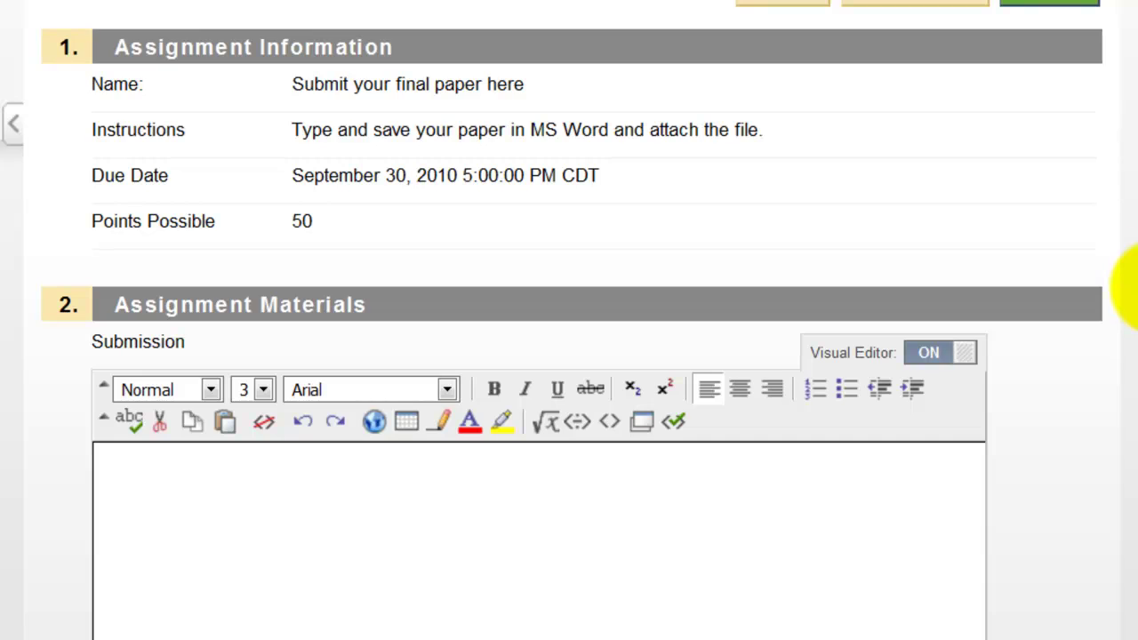
scroll(1131, 285, "down", 5)
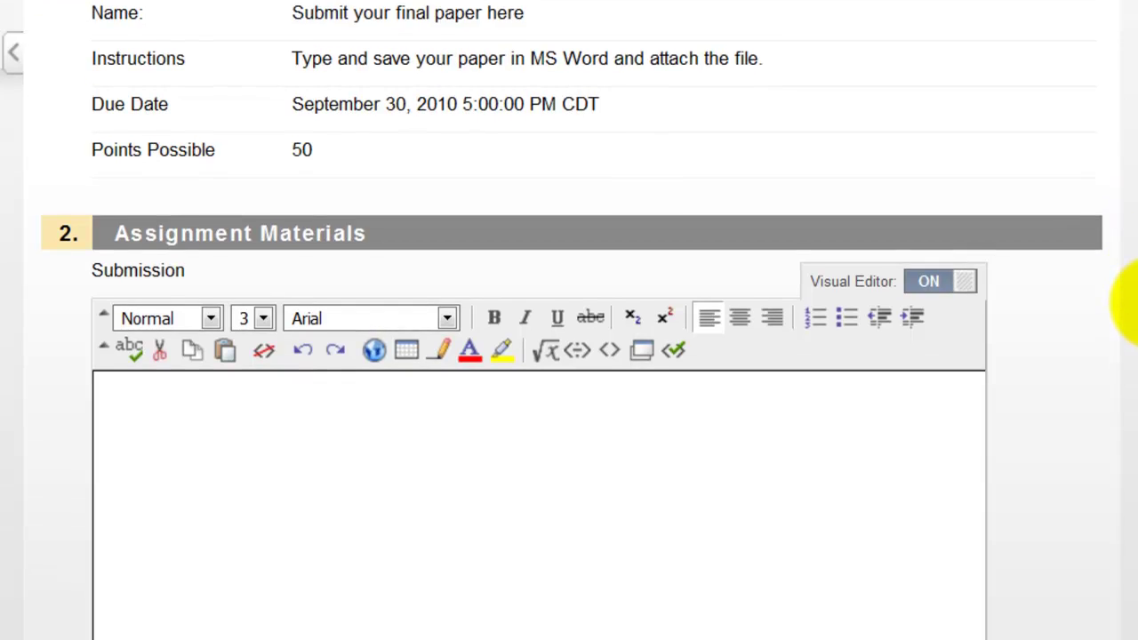
scroll(1128, 373, "down", 1)
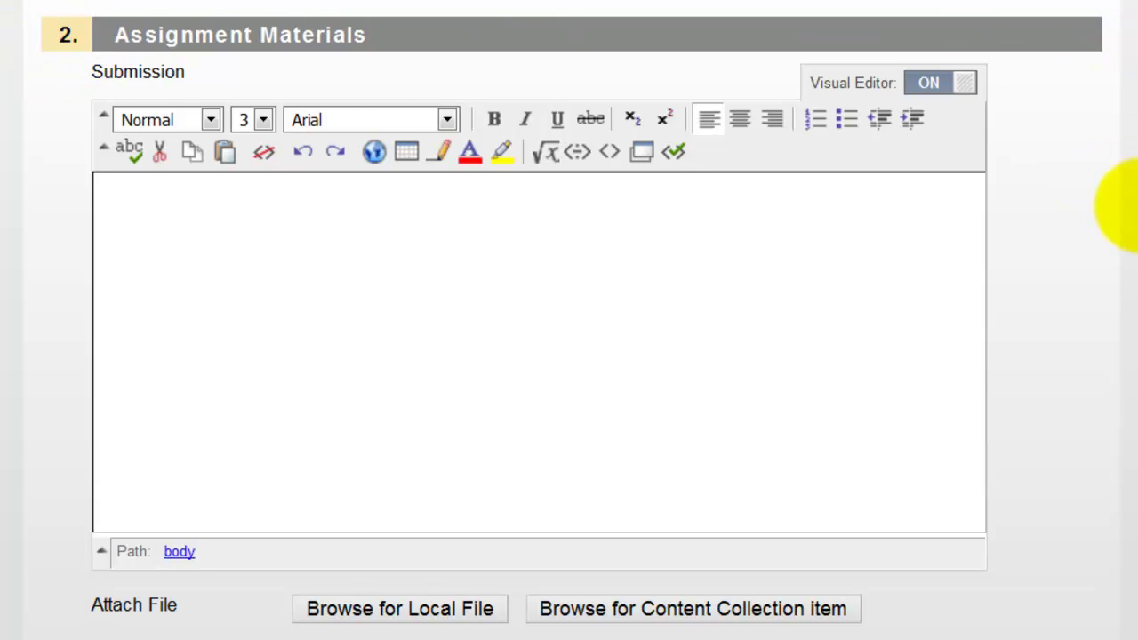
left_click(407, 229)
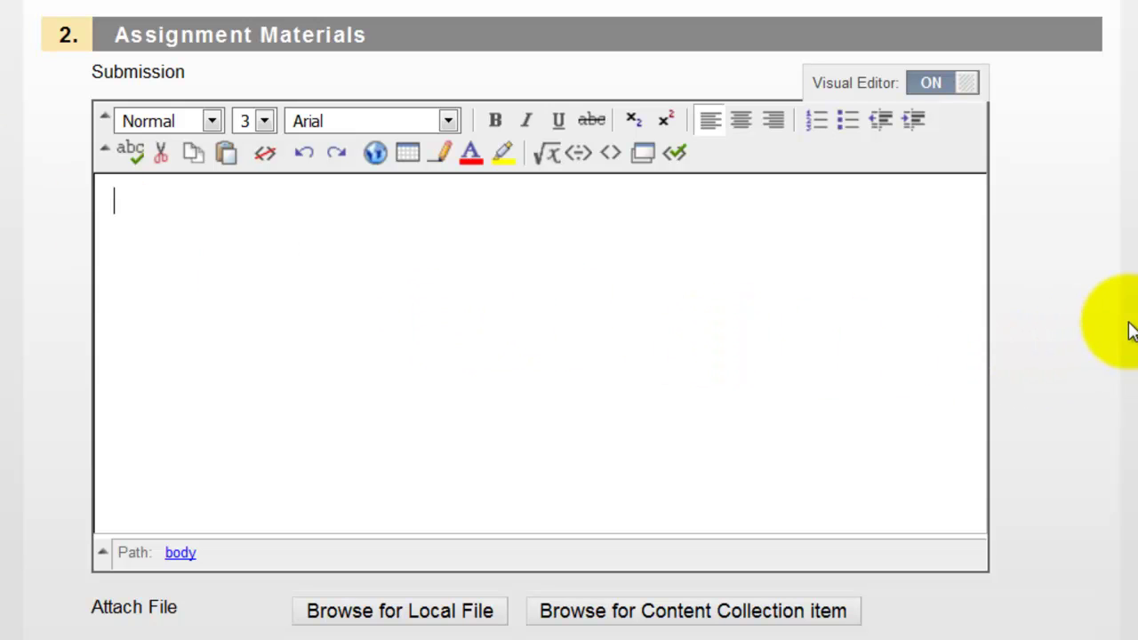
scroll(1129, 320, "down", 3)
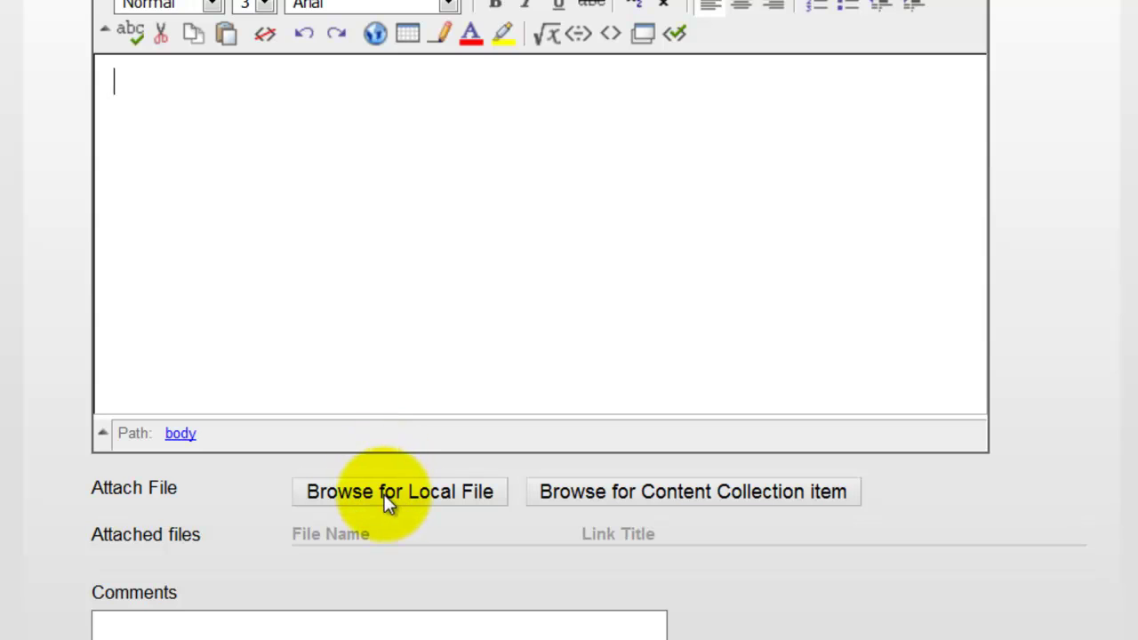
scroll(679, 510, "up", 10)
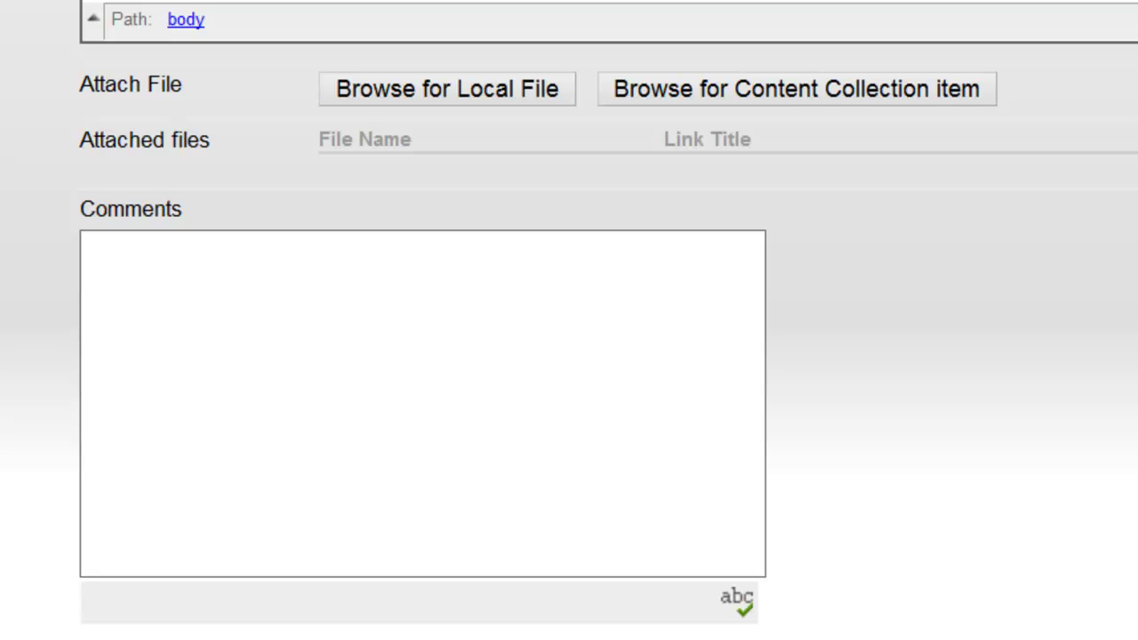
left_click(363, 409)
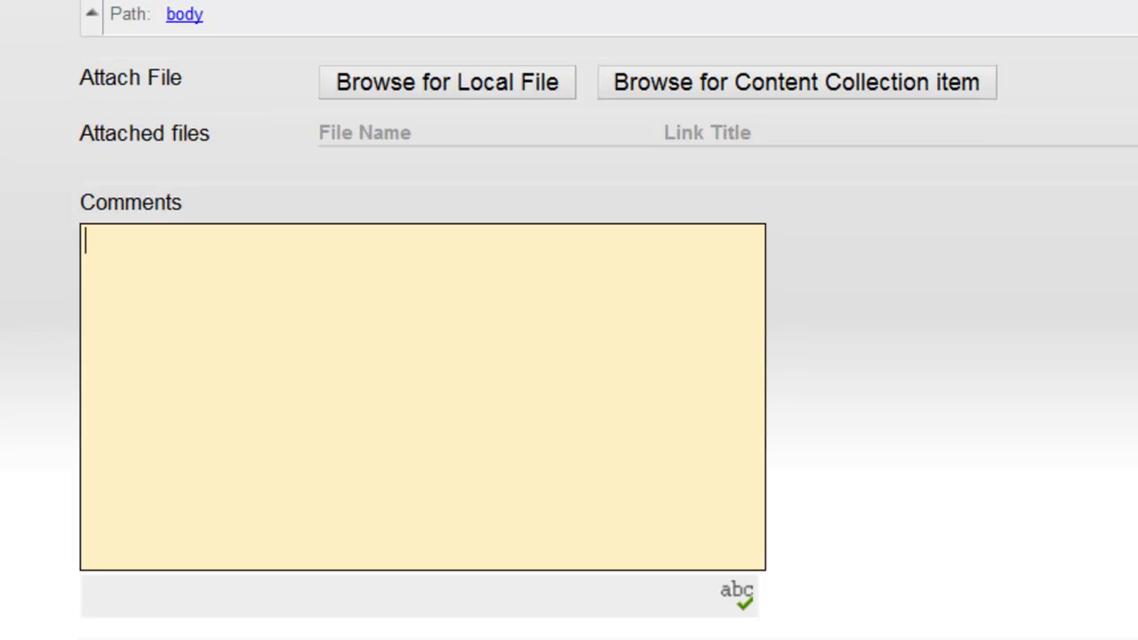
scroll(569, 320, "down", 1)
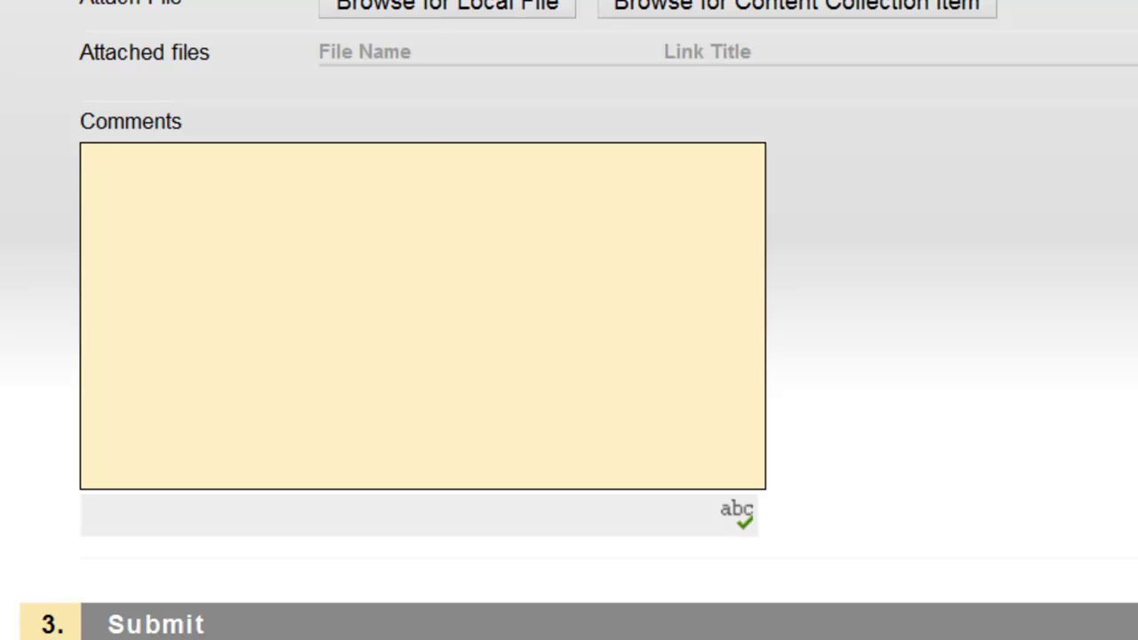
scroll(569, 356, "up", 10)
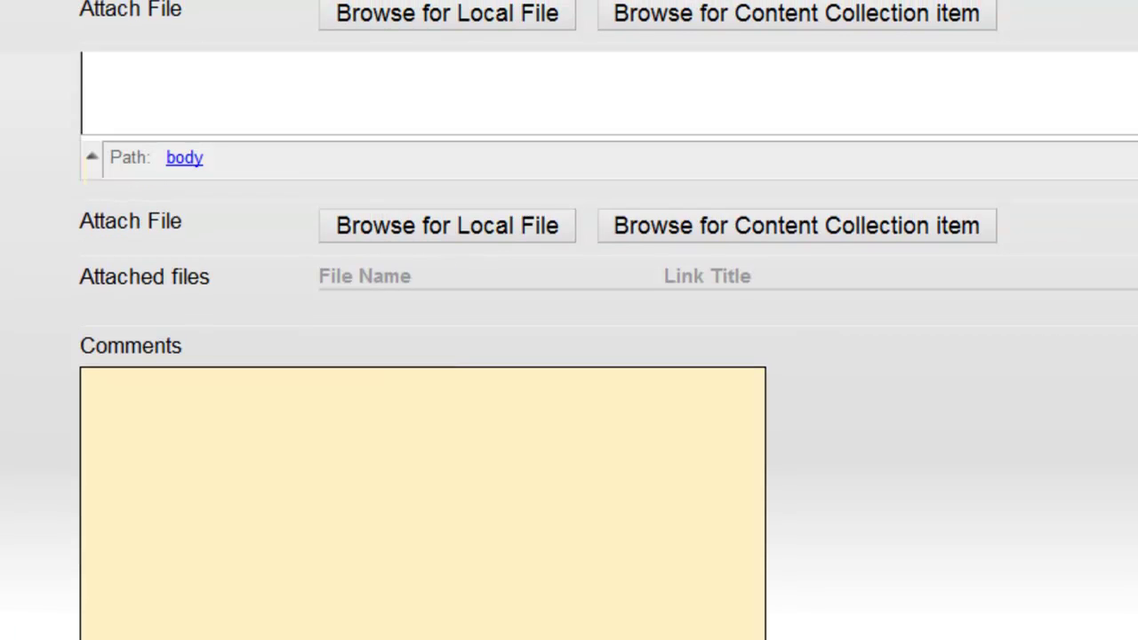
scroll(569, 356, "up", 3)
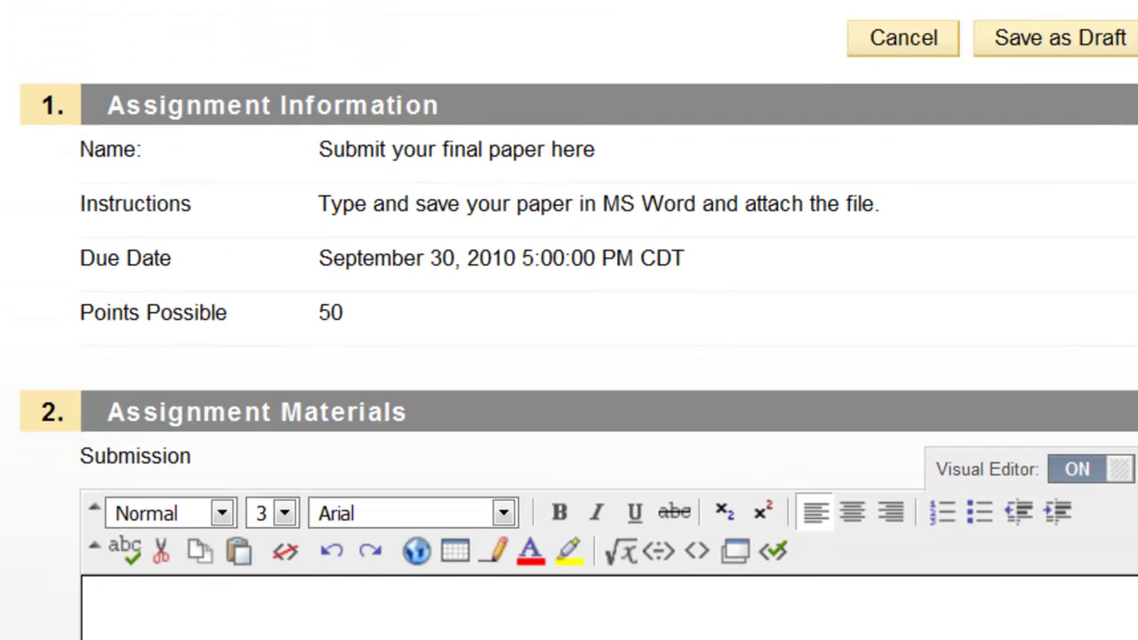
Cancel the assignment upload and turn Edit Mode on for the Assignments page.
left_click(900, 40)
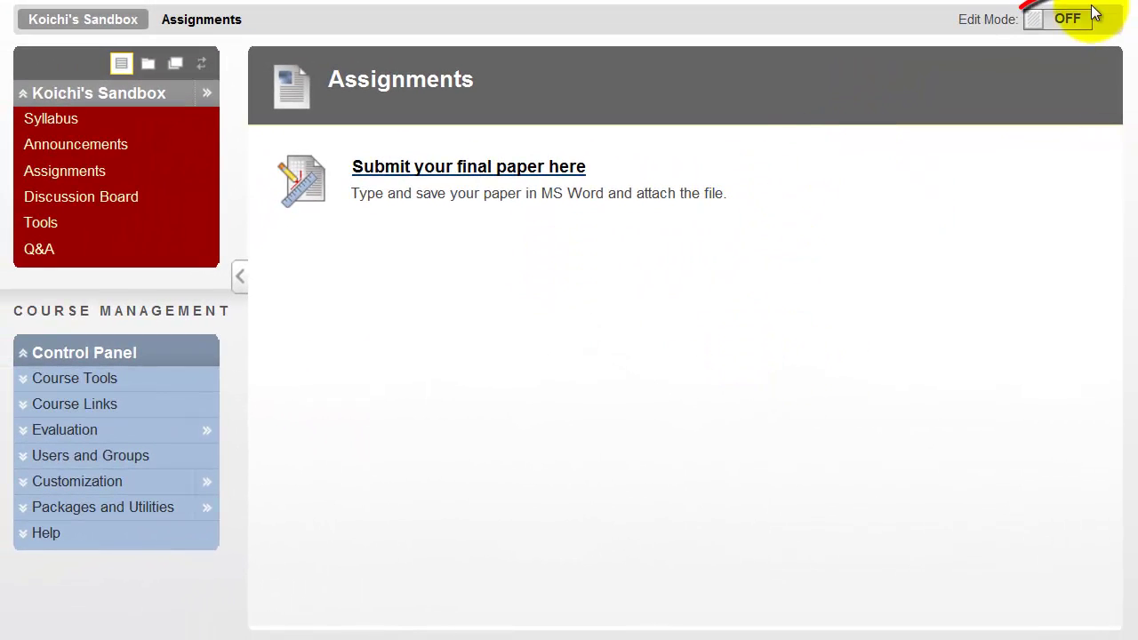
left_click(1029, 29)
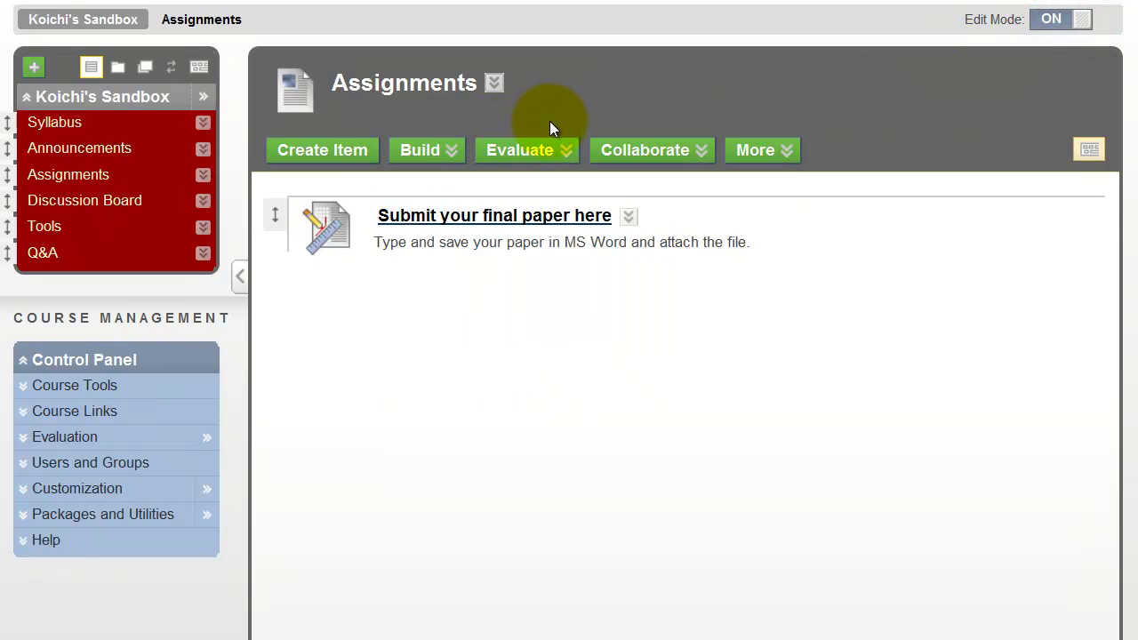
Start creating a new assignment in the Assignments area and name it "Midterm Paper".
left_click(549, 145)
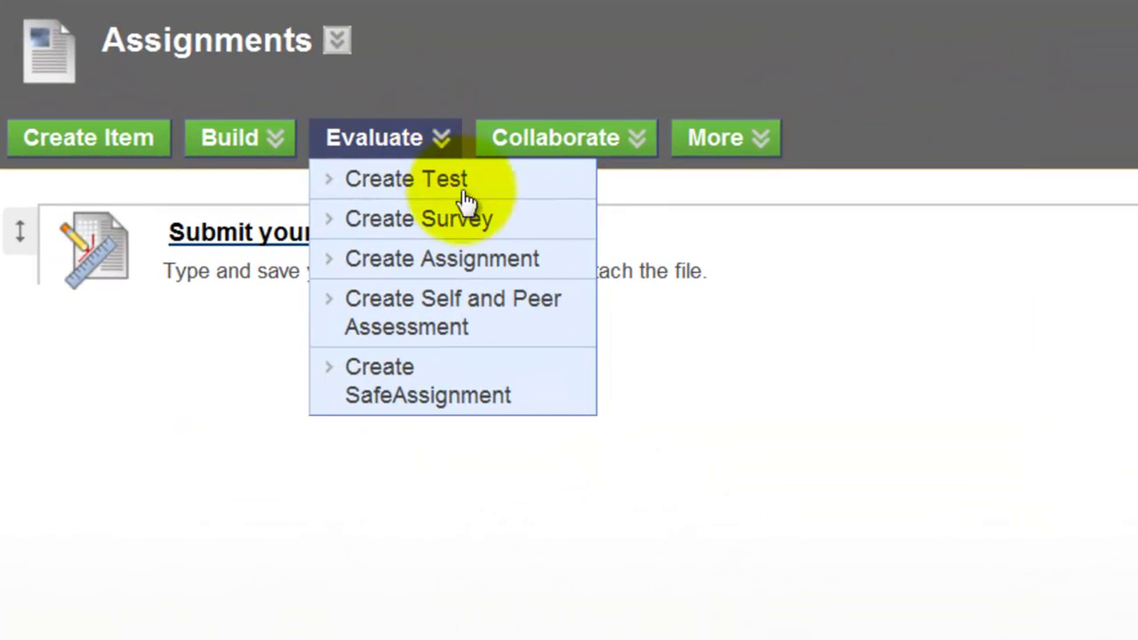
left_click(560, 257)
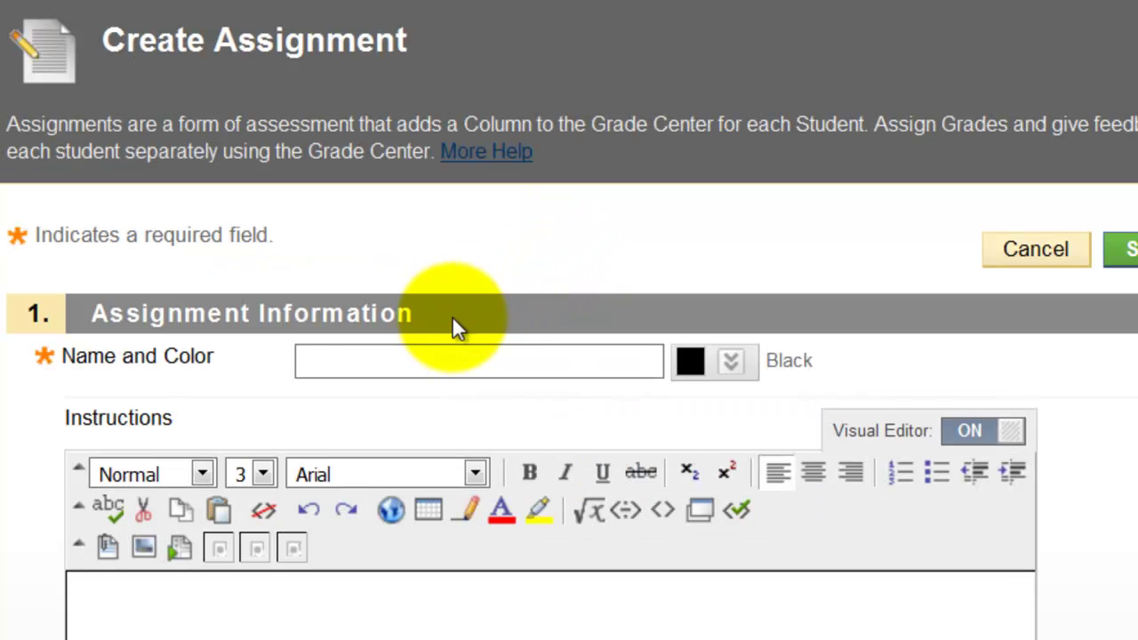
left_click(362, 363)
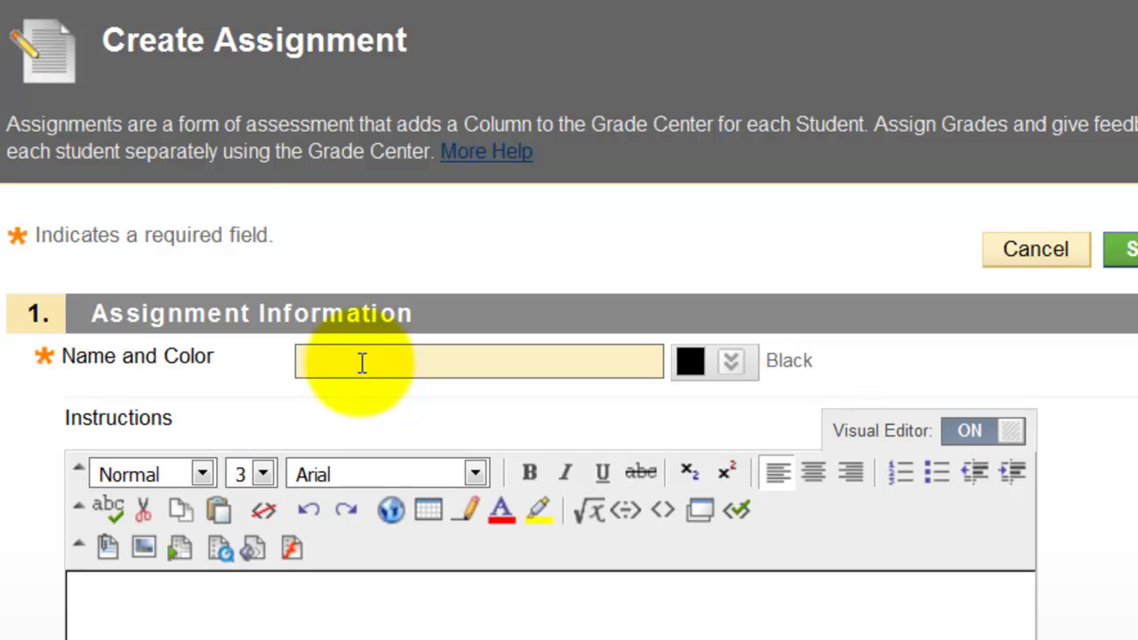
left_click(512, 295)
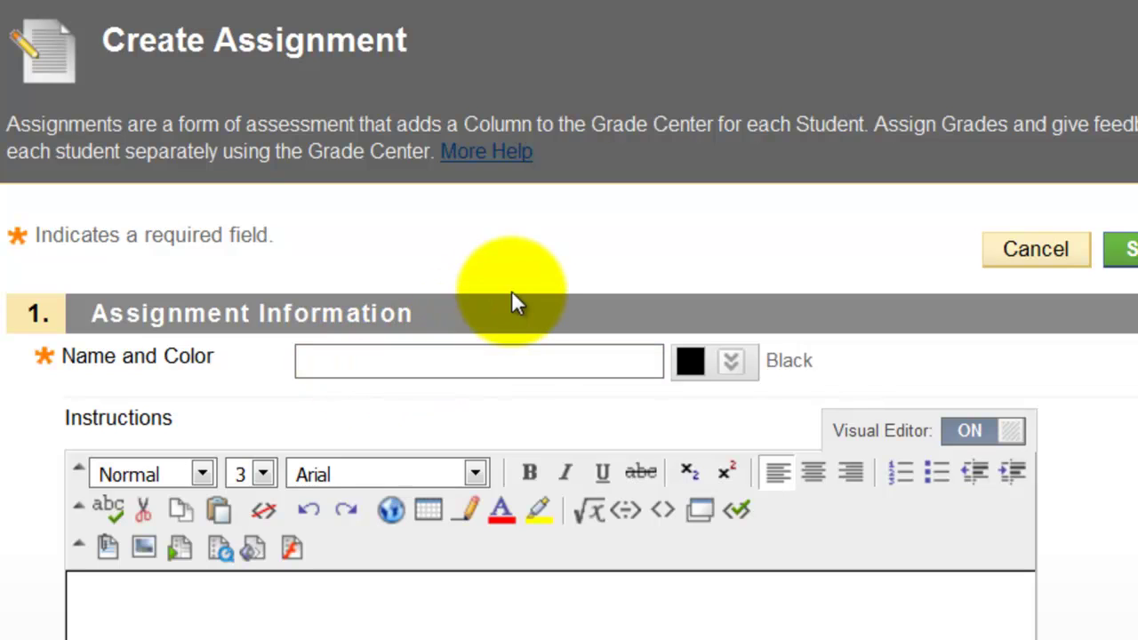
left_click(445, 367)
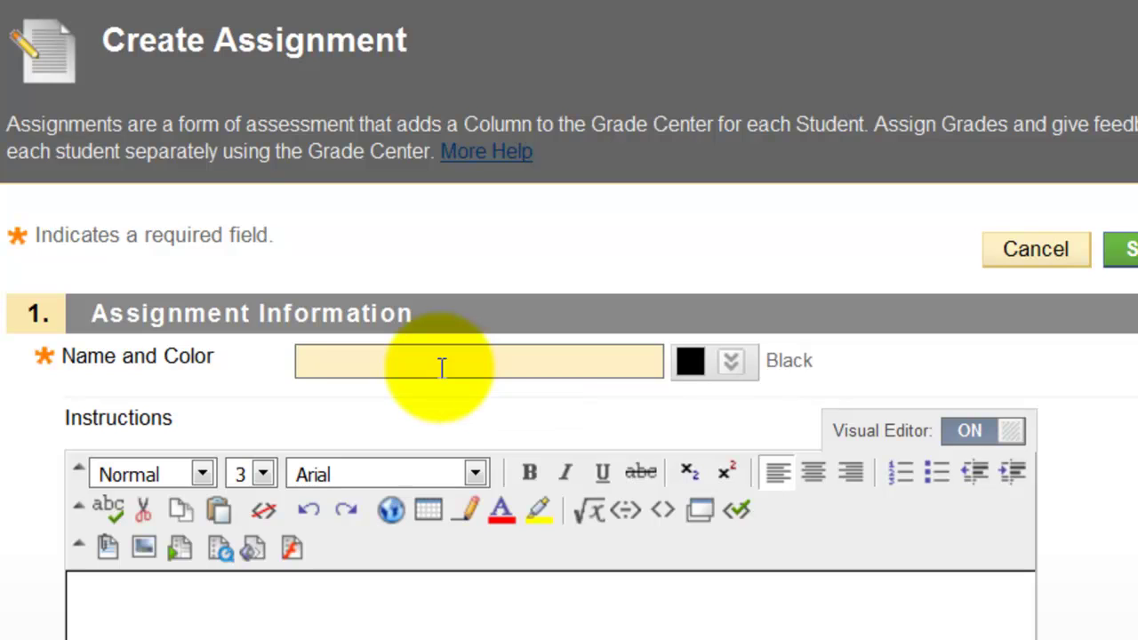
type("Mide")
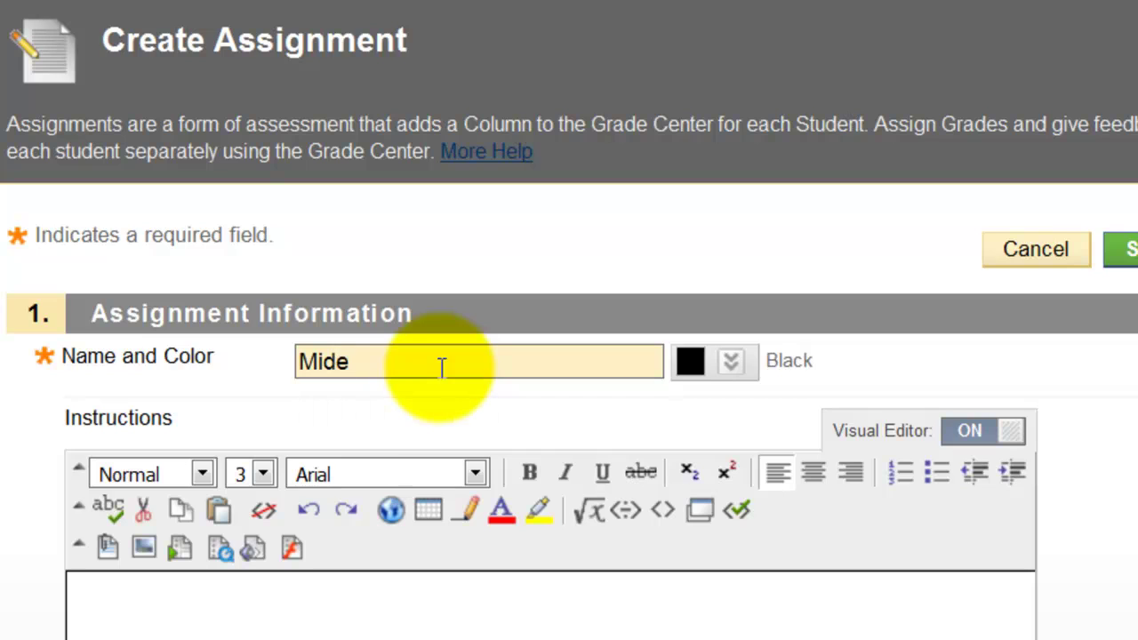
key("BackSpace")
type("term Paper")
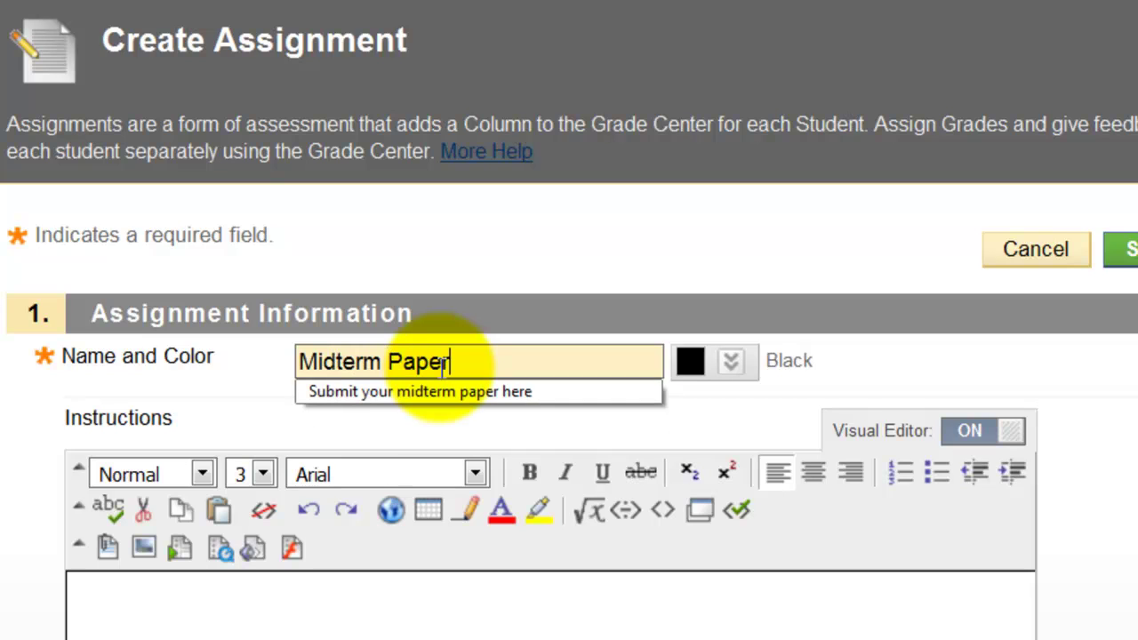
left_click(437, 621)
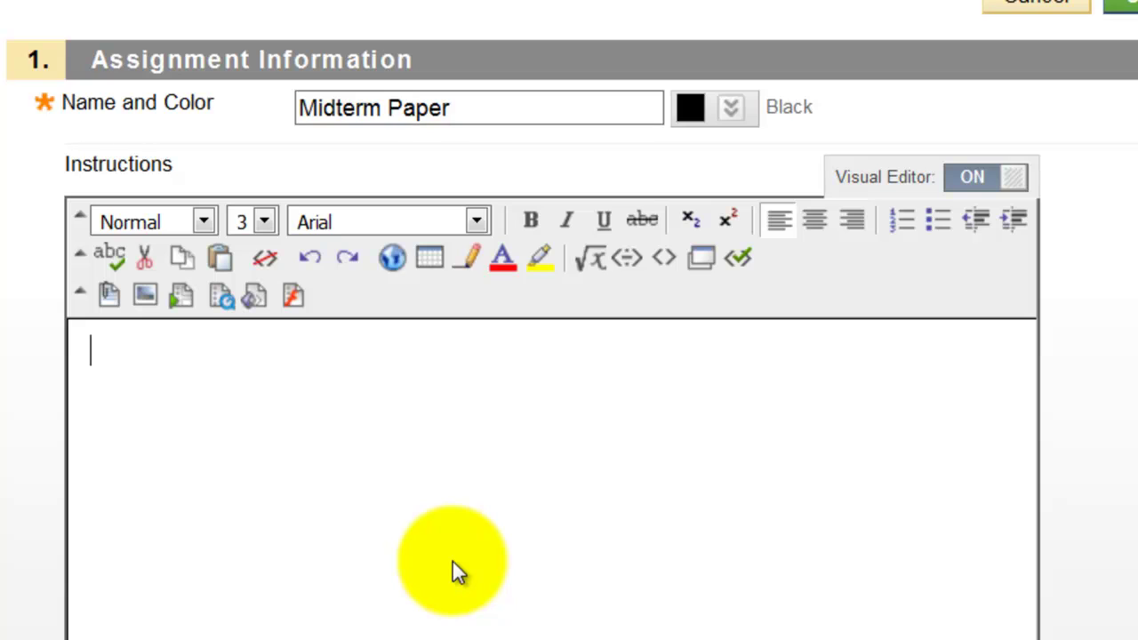
type("Topic: Isl")
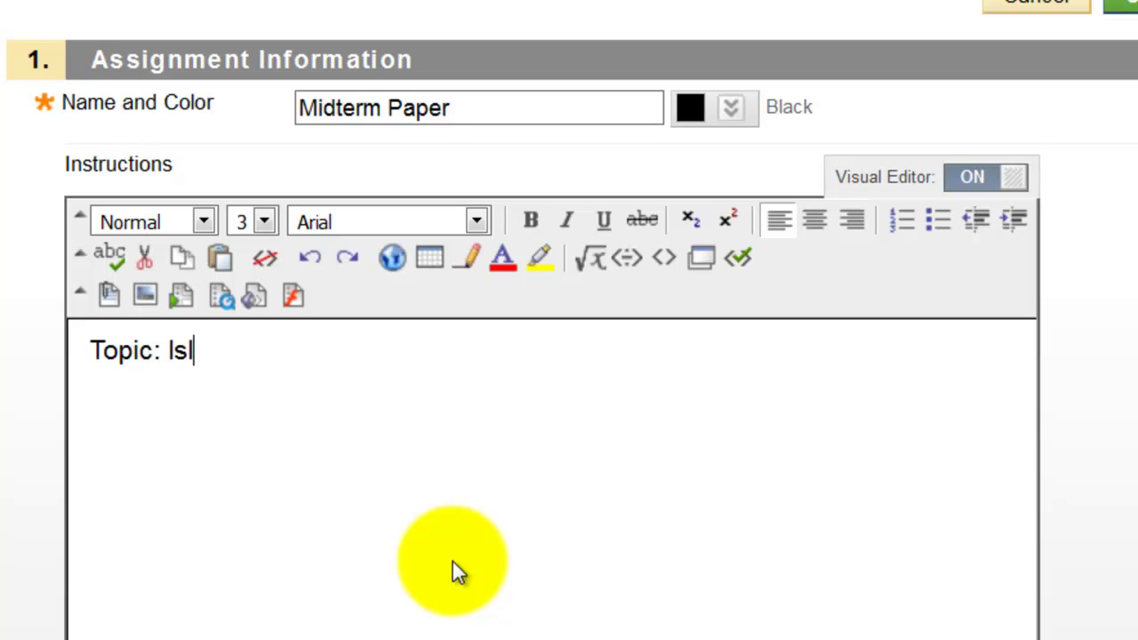
type("s")
key("BackSpace")
key("BackSpace")
key("BackSpace")
key("BackSpace")
key("BackSpace")
key("BackSpace")
key("BackSpace")
key("BackSpace")
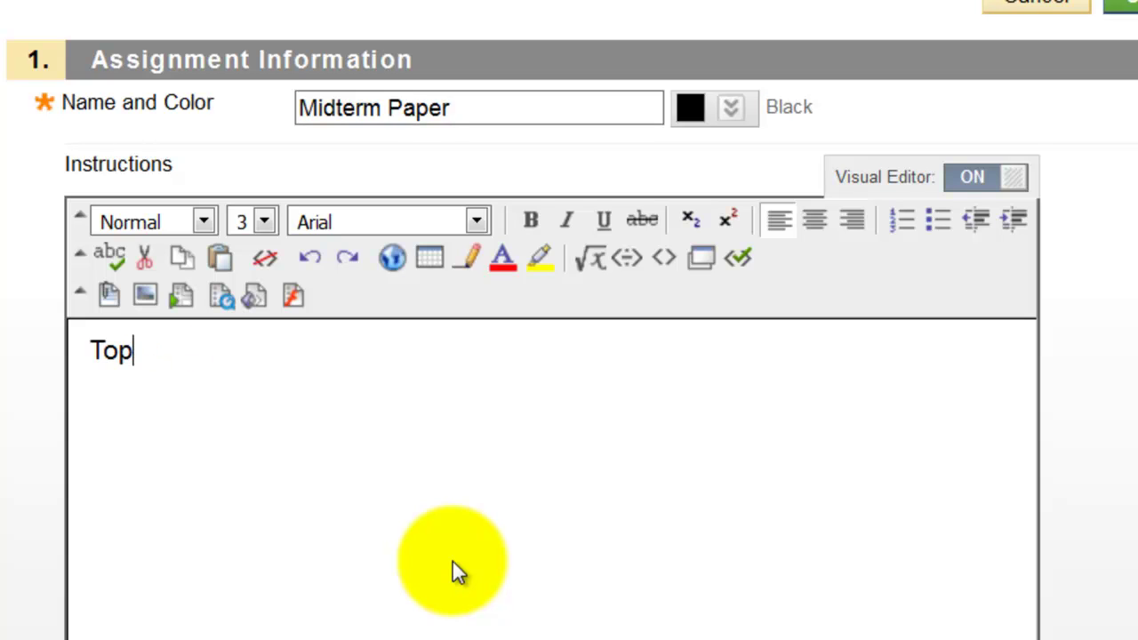
key("BackSpace")
key("BackSpace")
key("BackSpace")
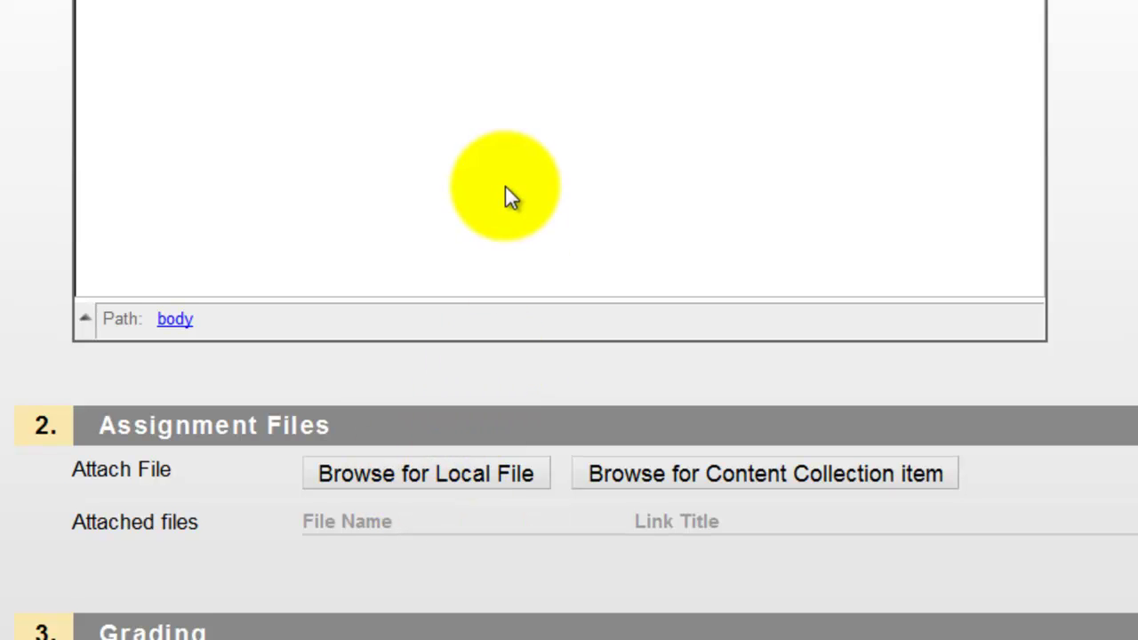
Enter the assignment instructions "Type and save your paper in MS Word and attach it here.".
left_click(505, 196)
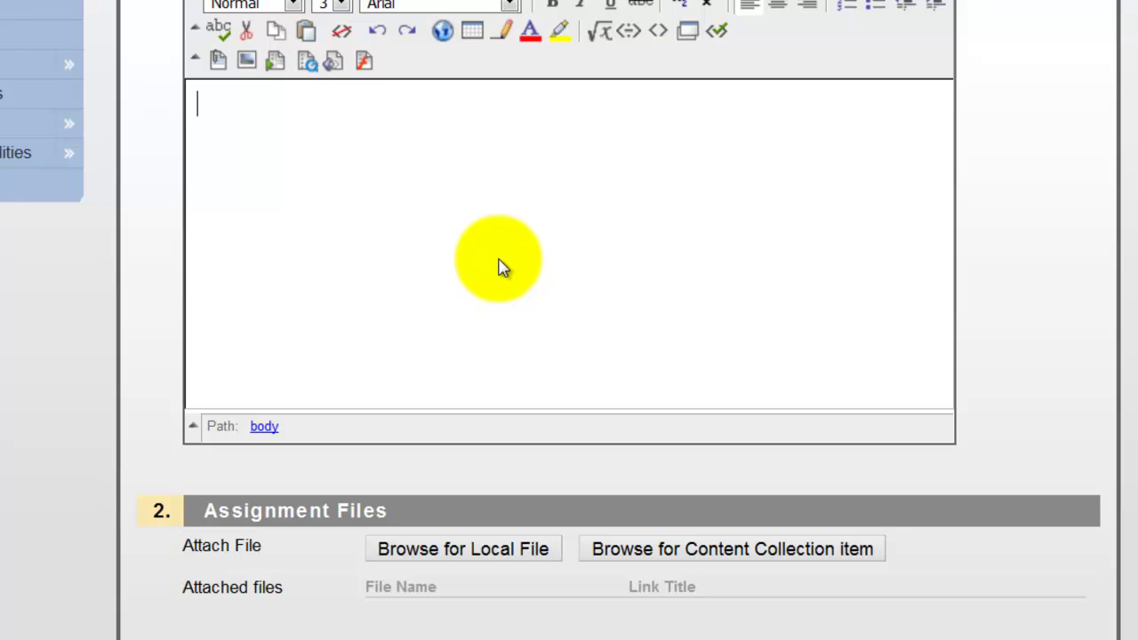
type("Type and save your pa")
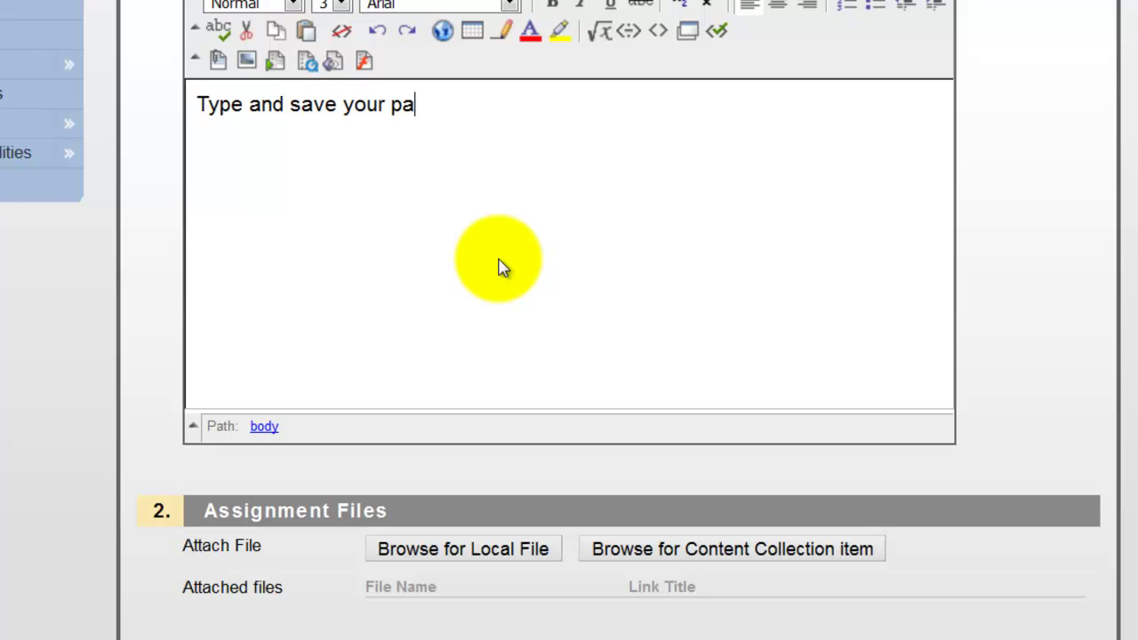
type("per in MS Wor")
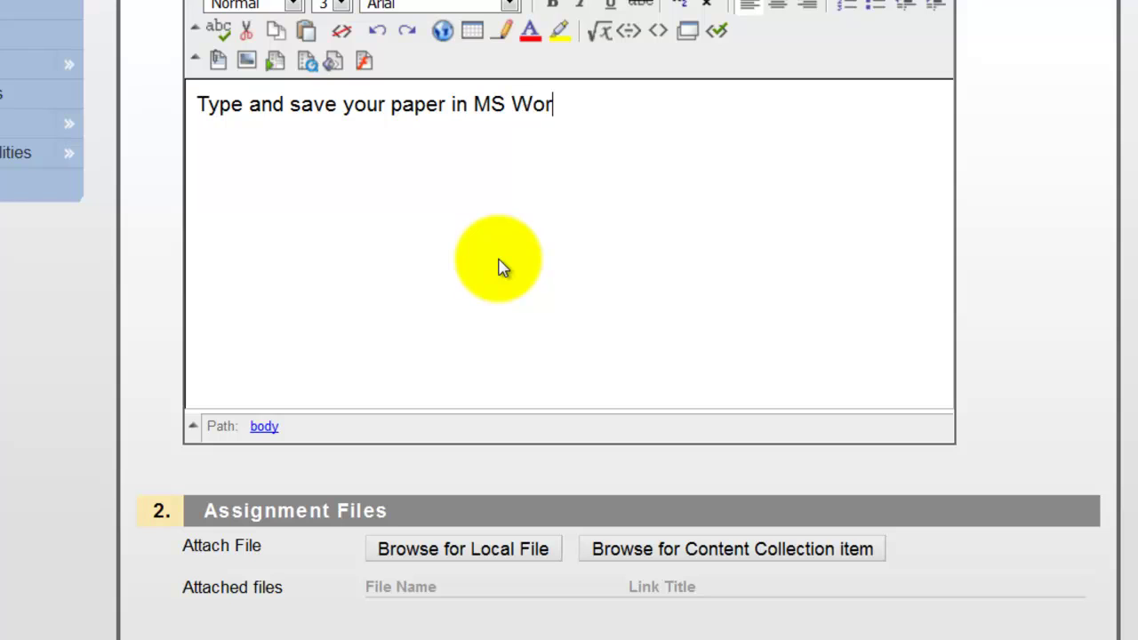
type("d and attach")
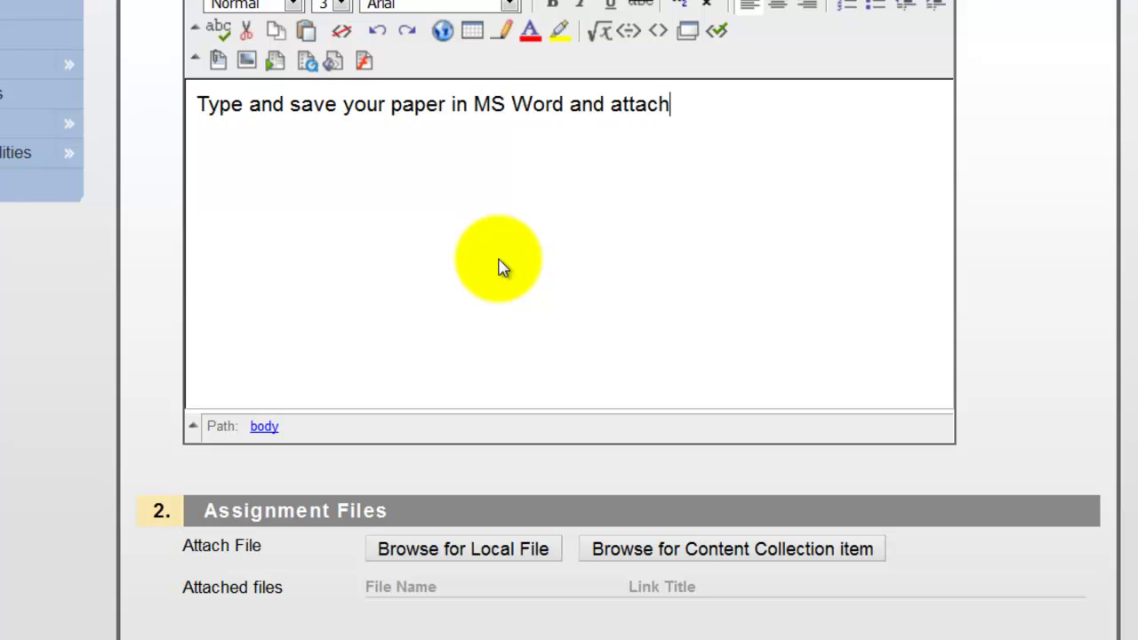
type(" it here.")
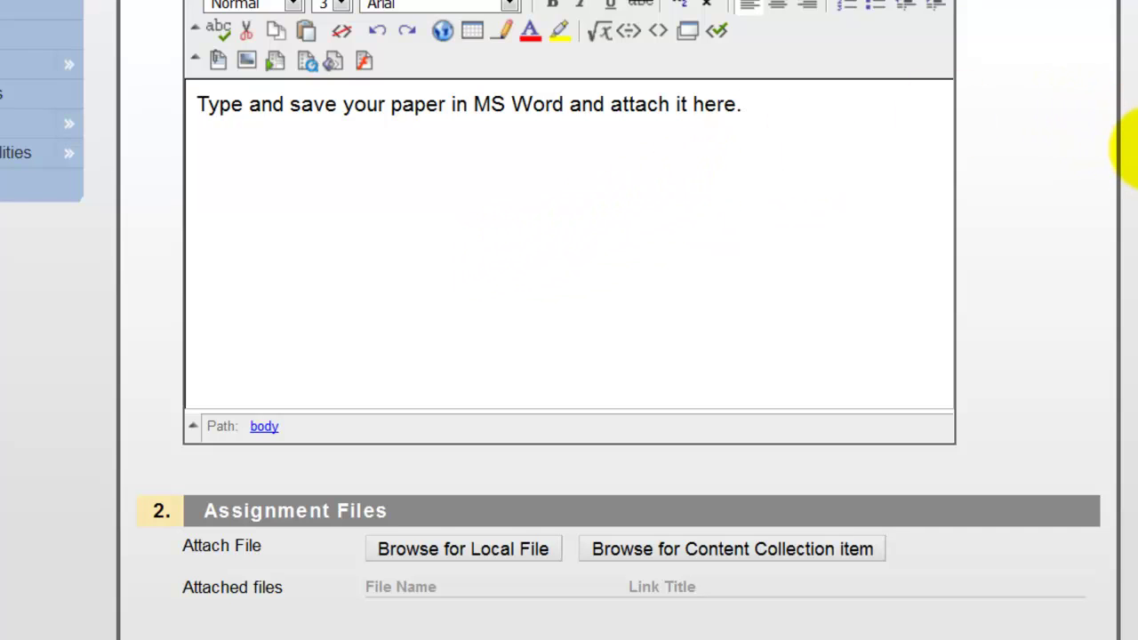
Set the points possible for the assignment to 50 in the Grading section.
scroll(1131, 150, "down", 2)
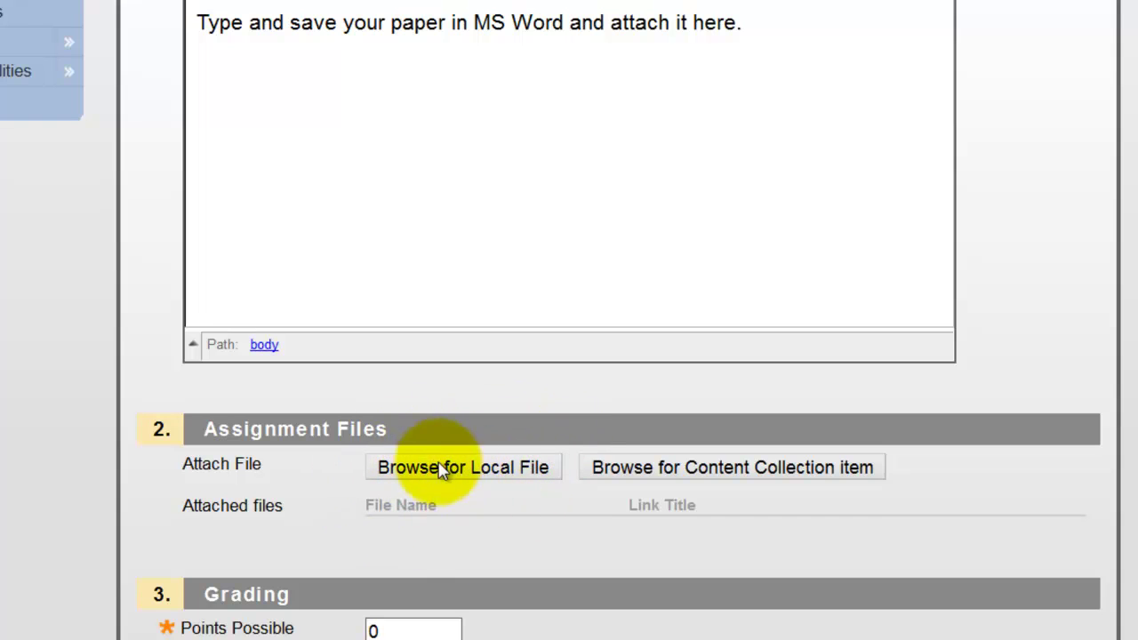
scroll(1127, 263, "down", 5)
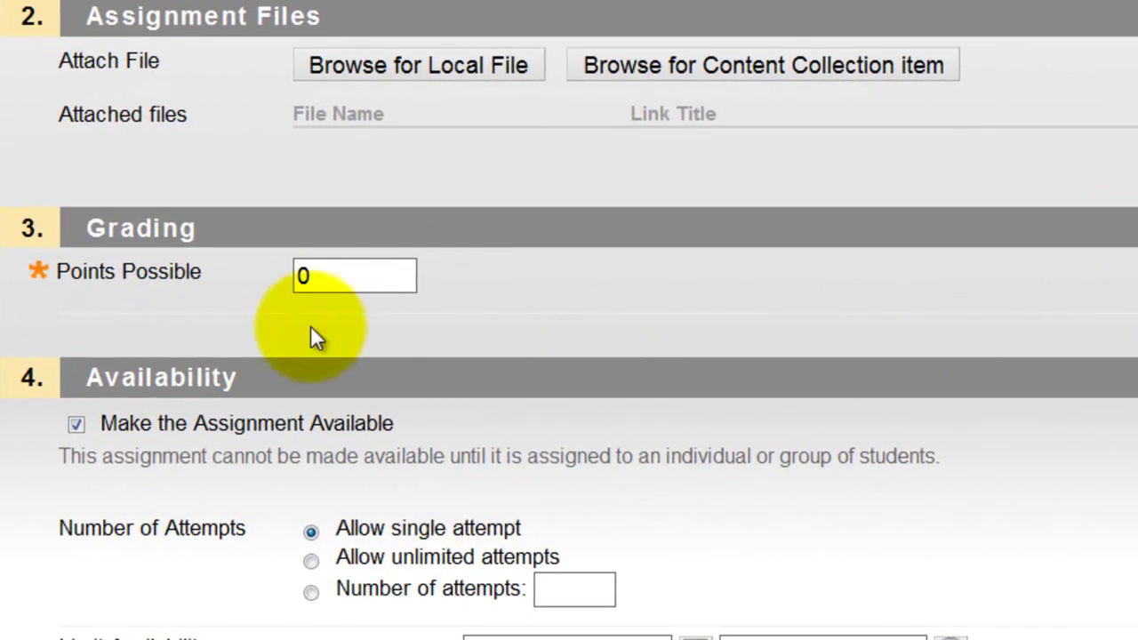
left_click(398, 345)
double_click(353, 267)
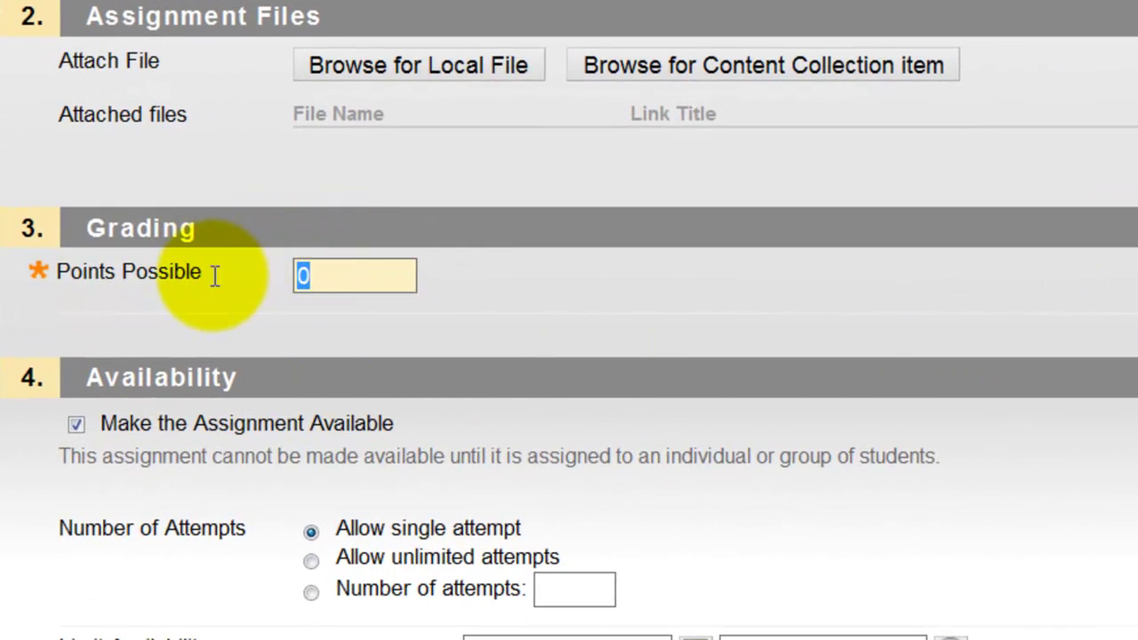
type("50")
left_click(212, 275)
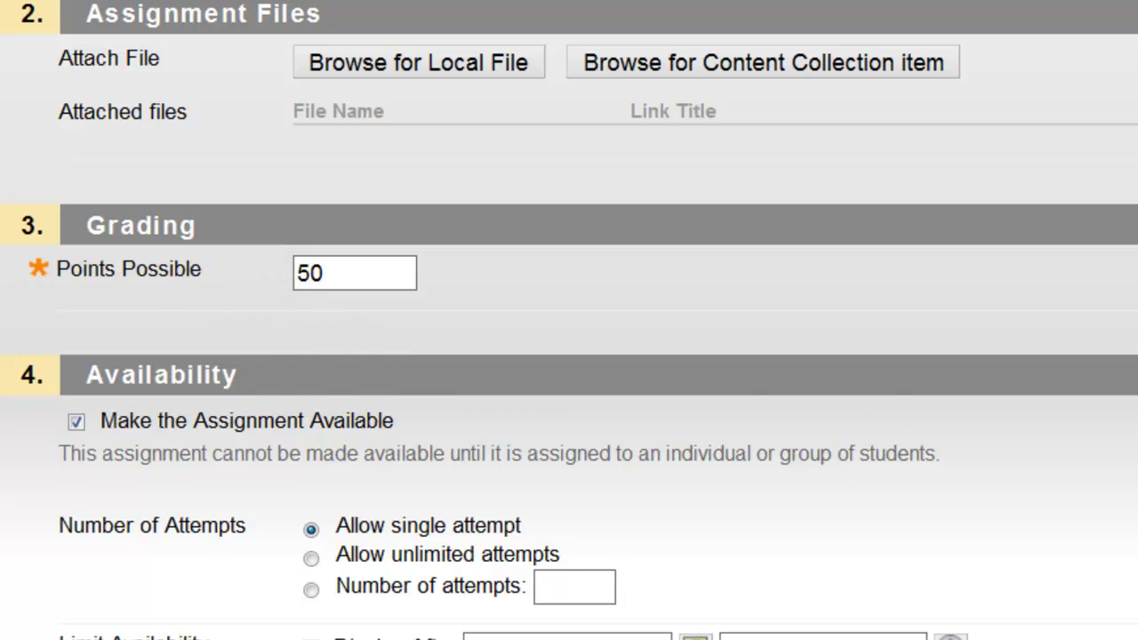
Enable the Display Until limit under Limit Availability and set its date to 09/01/2010.
scroll(569, 355, "down", 5)
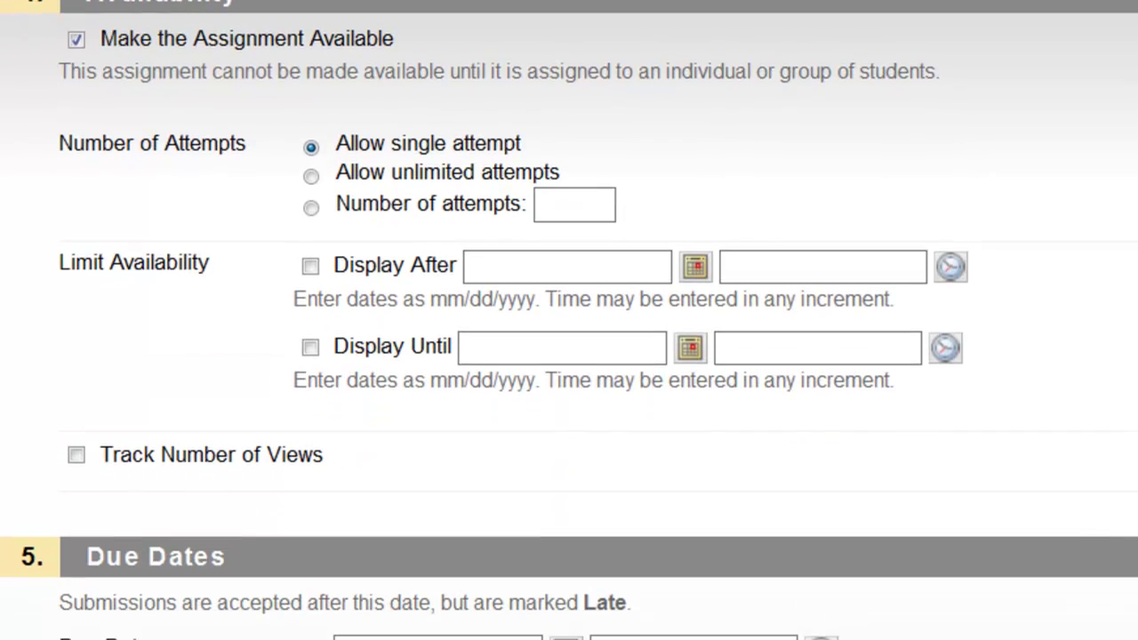
scroll(569, 356, "down", 1)
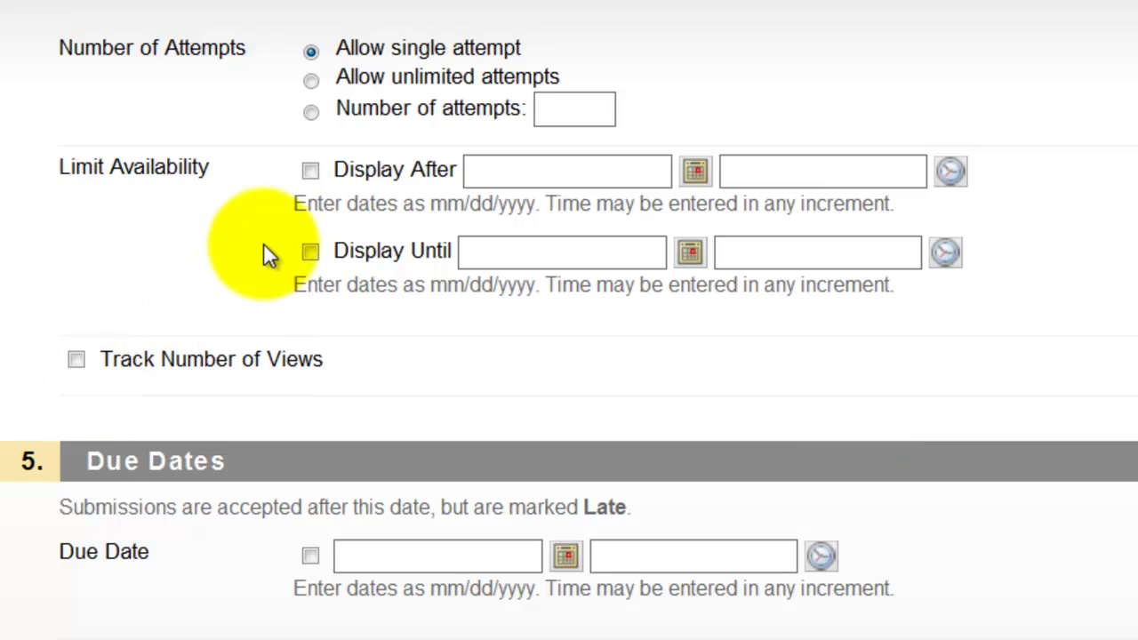
left_click(310, 253)
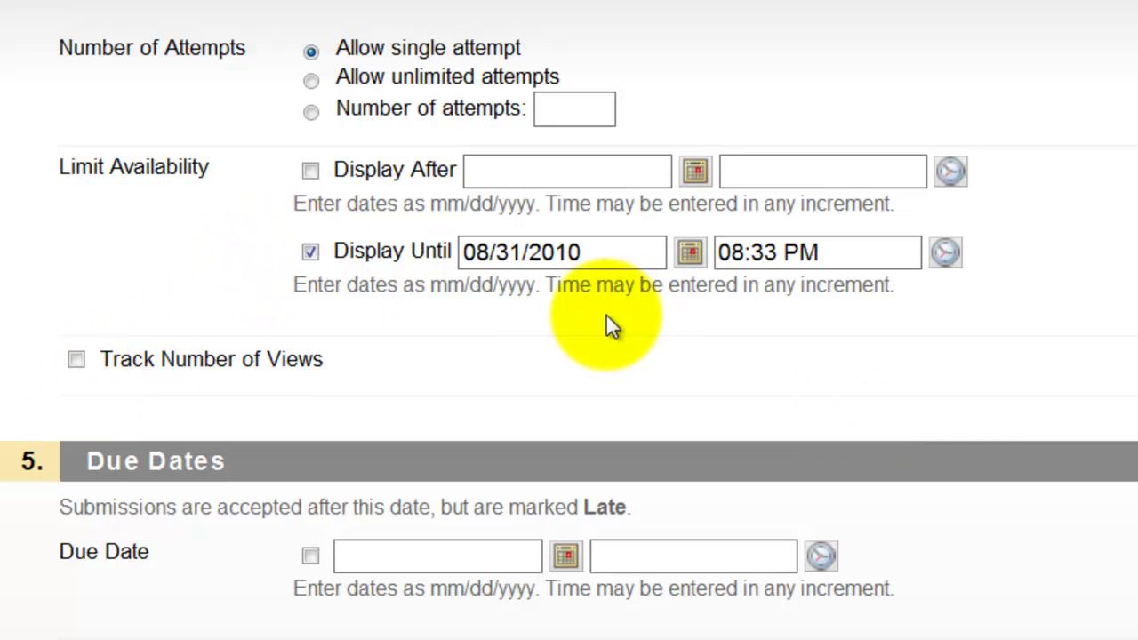
left_click(692, 254)
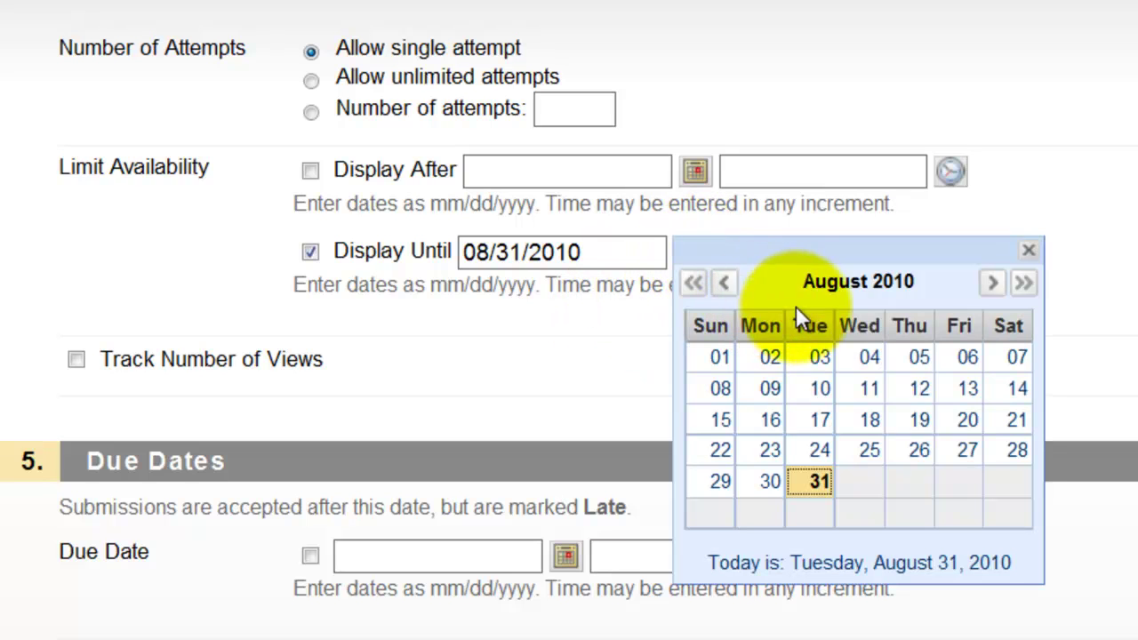
left_click(994, 285)
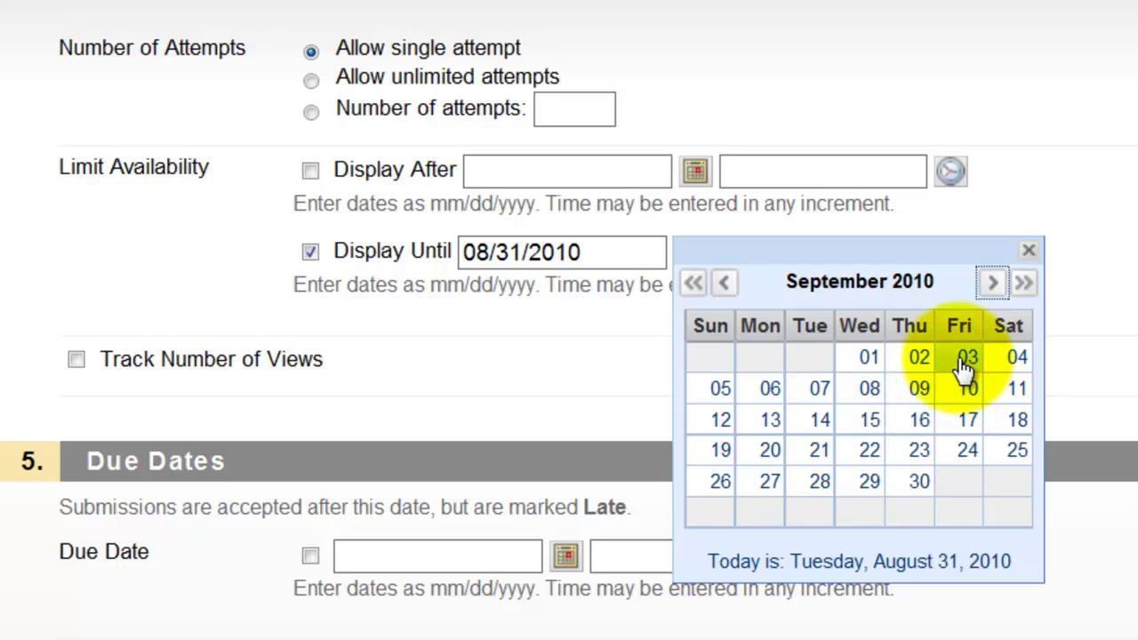
left_click(867, 358)
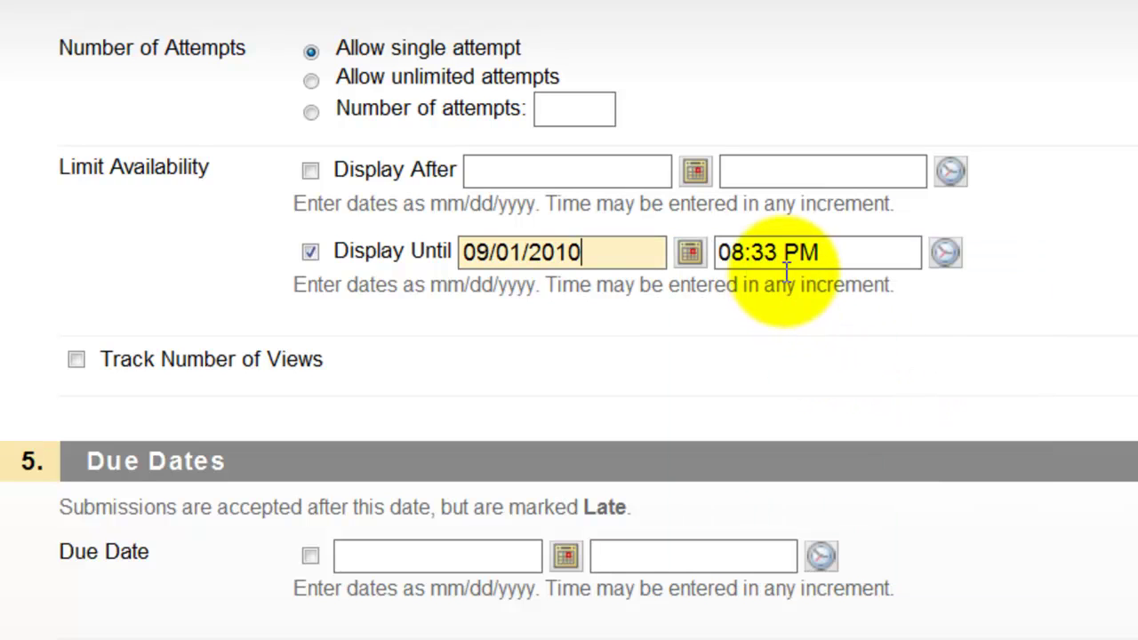
left_click(950, 256)
left_click_drag(1108, 330, 1109, 395)
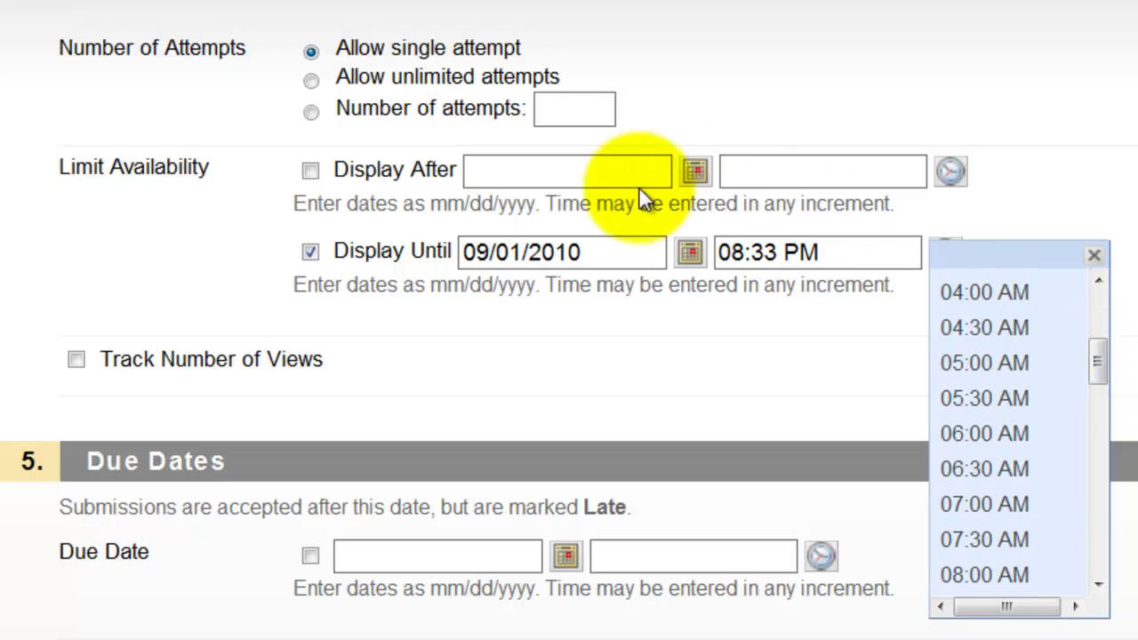
Set the Display Until limit to 09/03/2010 at 05:00 PM and turn that limit off.
left_click(690, 252)
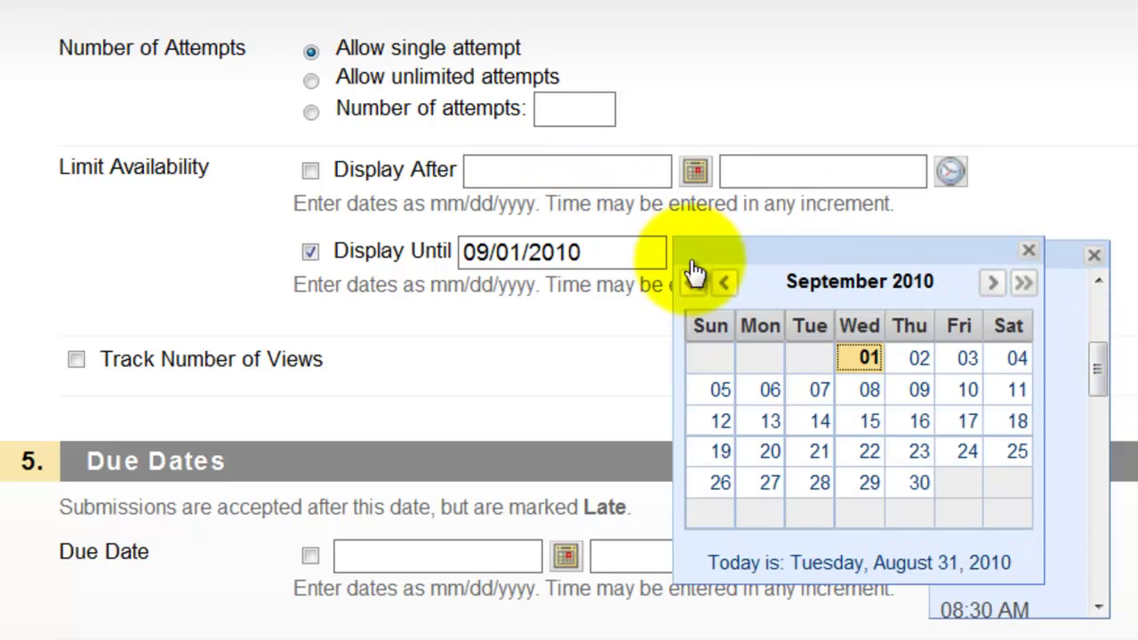
left_click(971, 359)
left_click(881, 259)
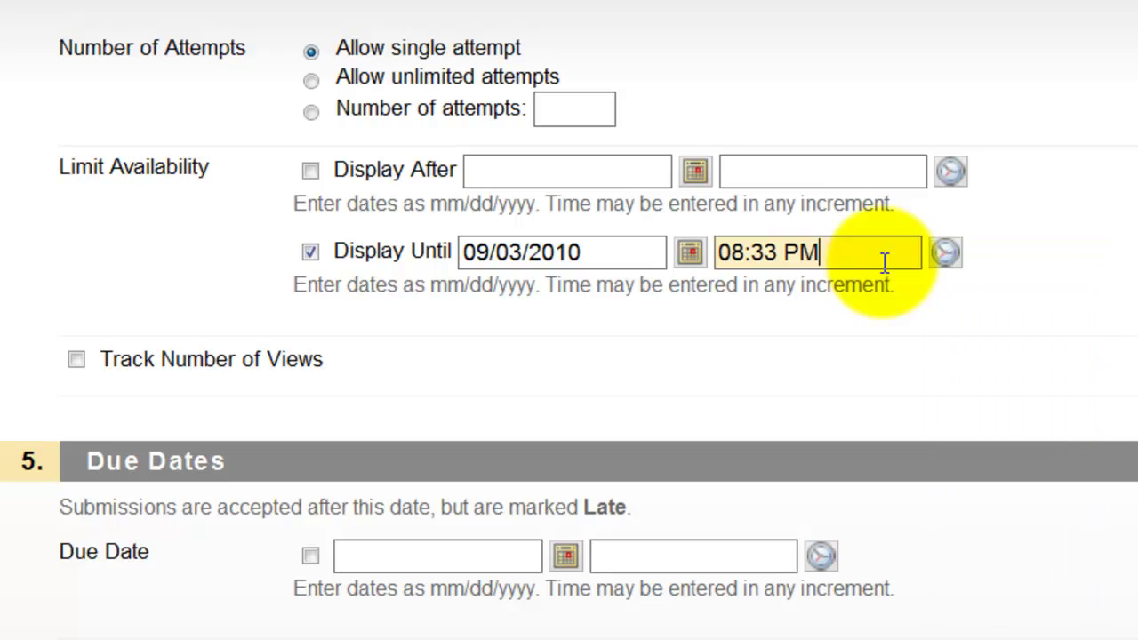
left_click(945, 258)
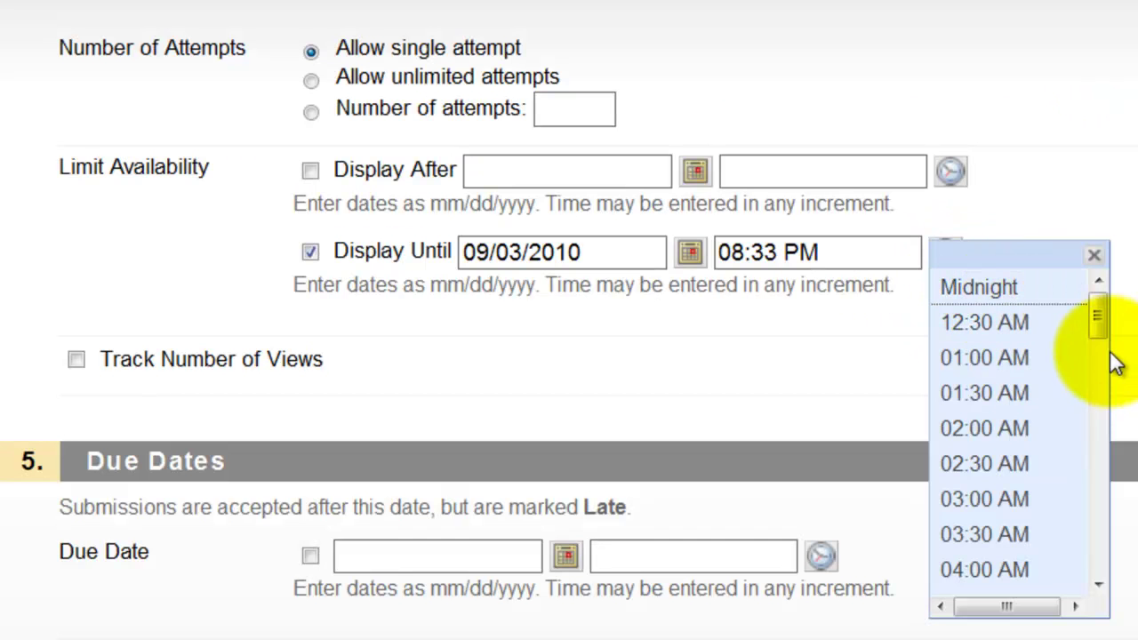
left_click_drag(1100, 323, 1076, 498)
left_click(1029, 444)
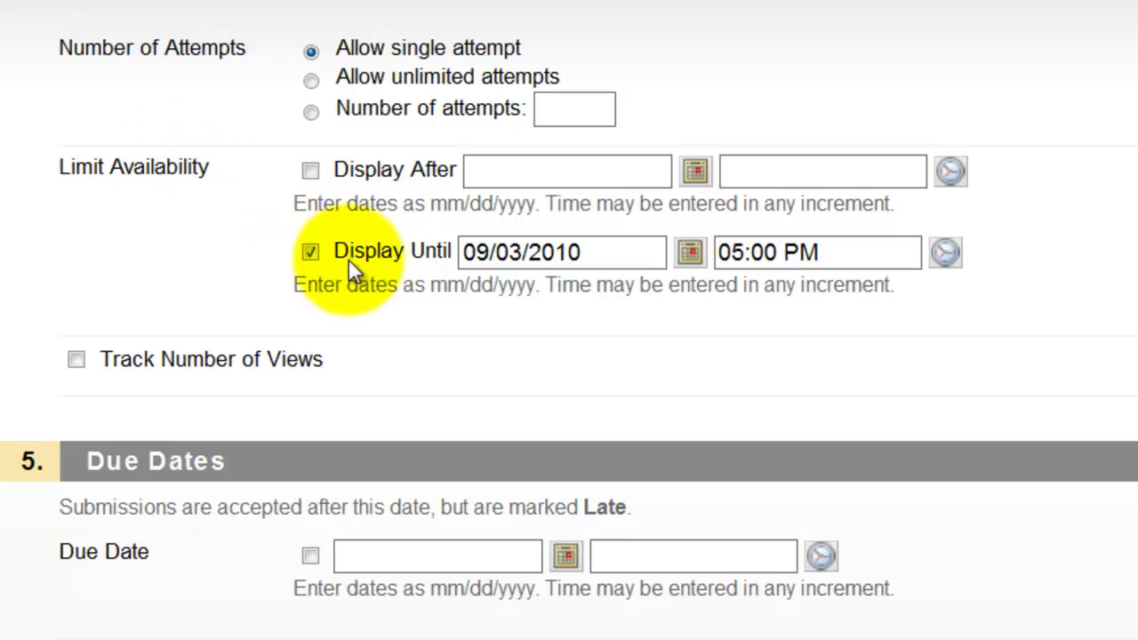
left_click(307, 255)
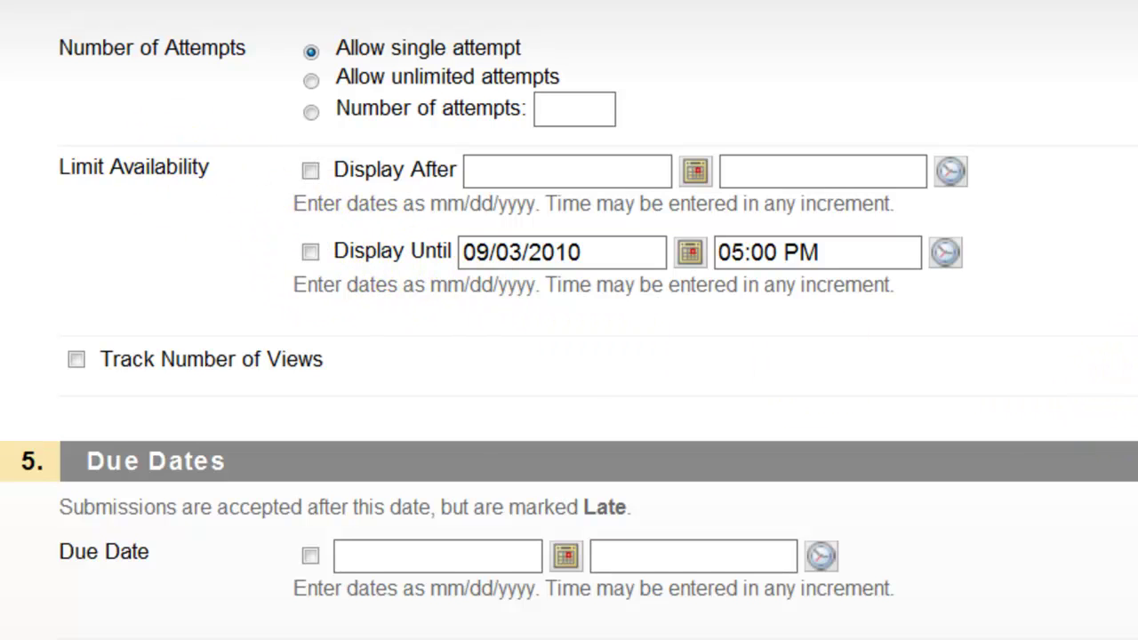
Set the assignment's due date to 09/03/2010 at 05:00 PM and enable it in the Due Dates section.
scroll(698, 400, "down", 3)
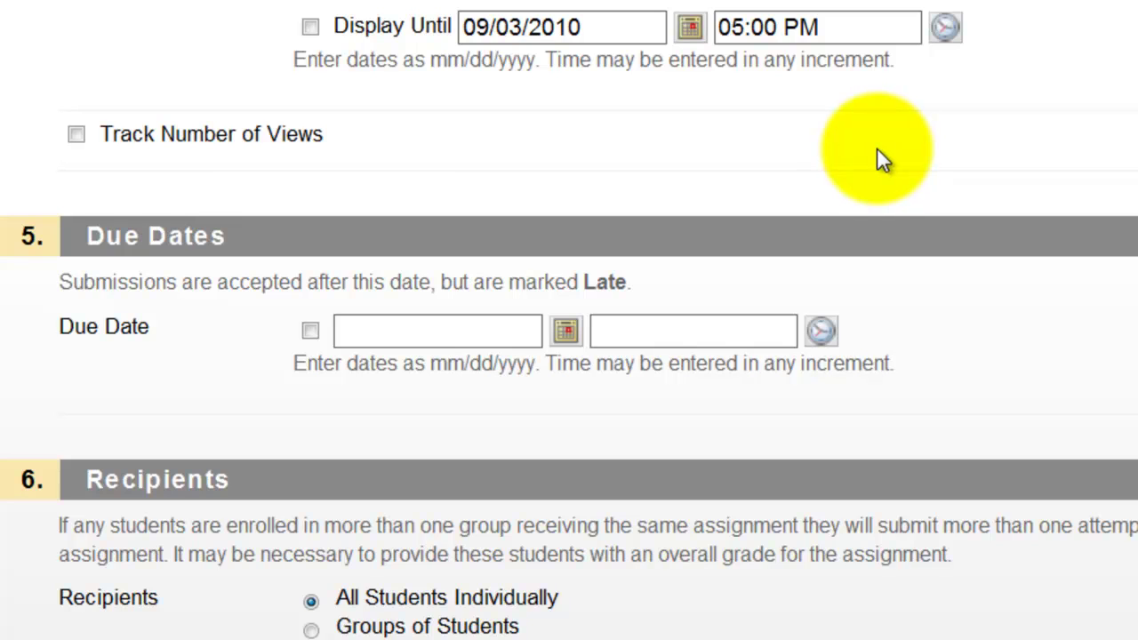
left_click(567, 332)
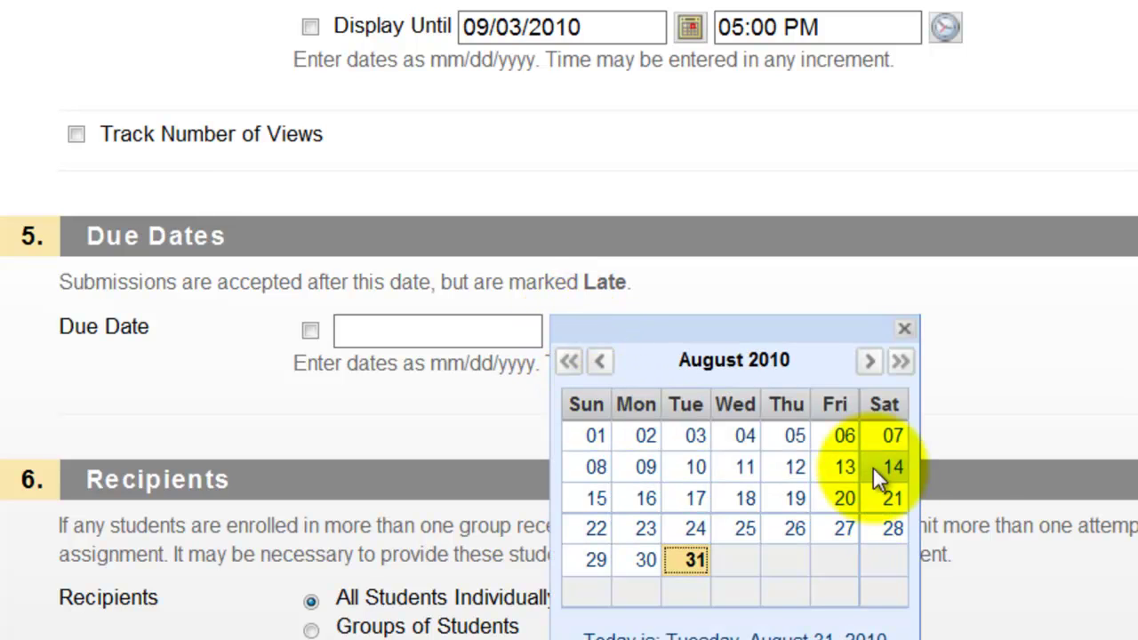
left_click(871, 364)
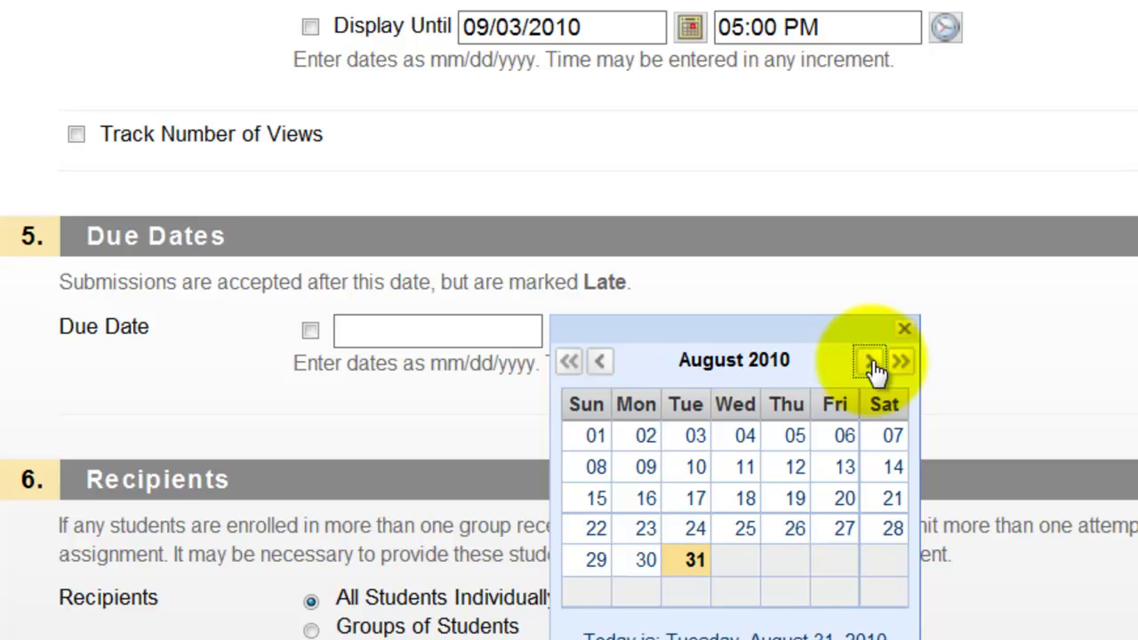
left_click(872, 365)
left_click(842, 436)
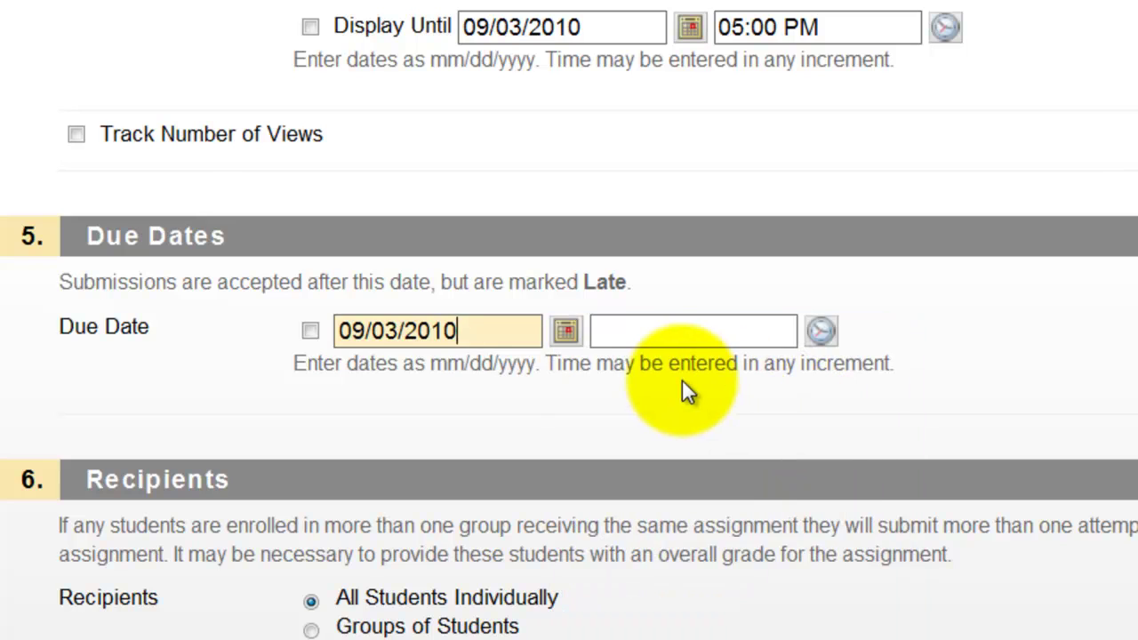
left_click(821, 330)
left_click_drag(972, 389, 949, 547)
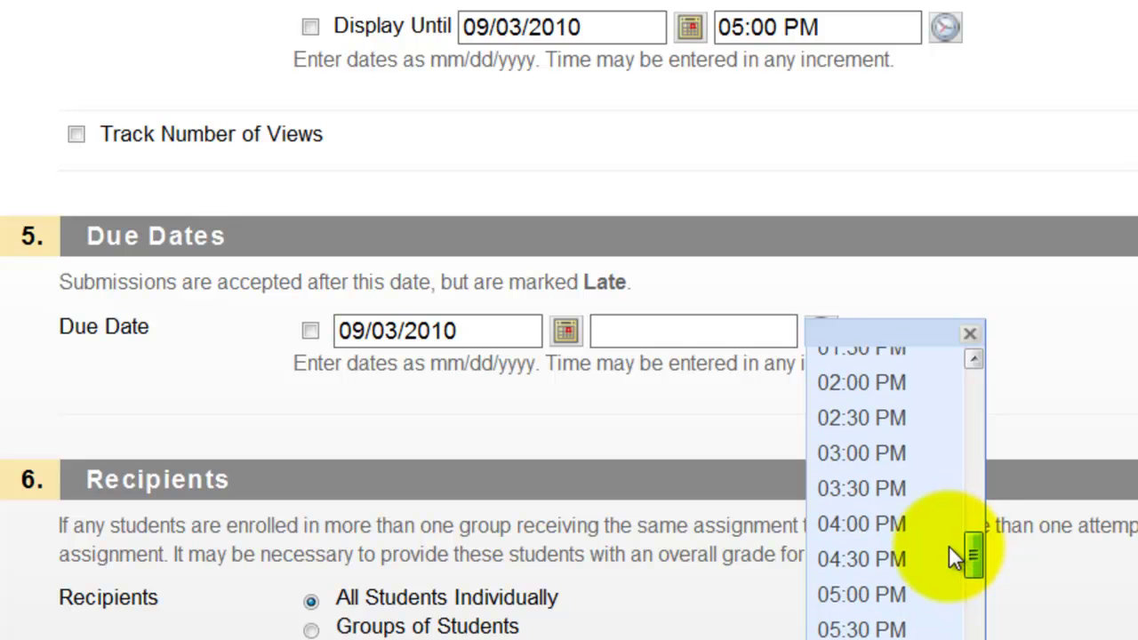
left_click(866, 595)
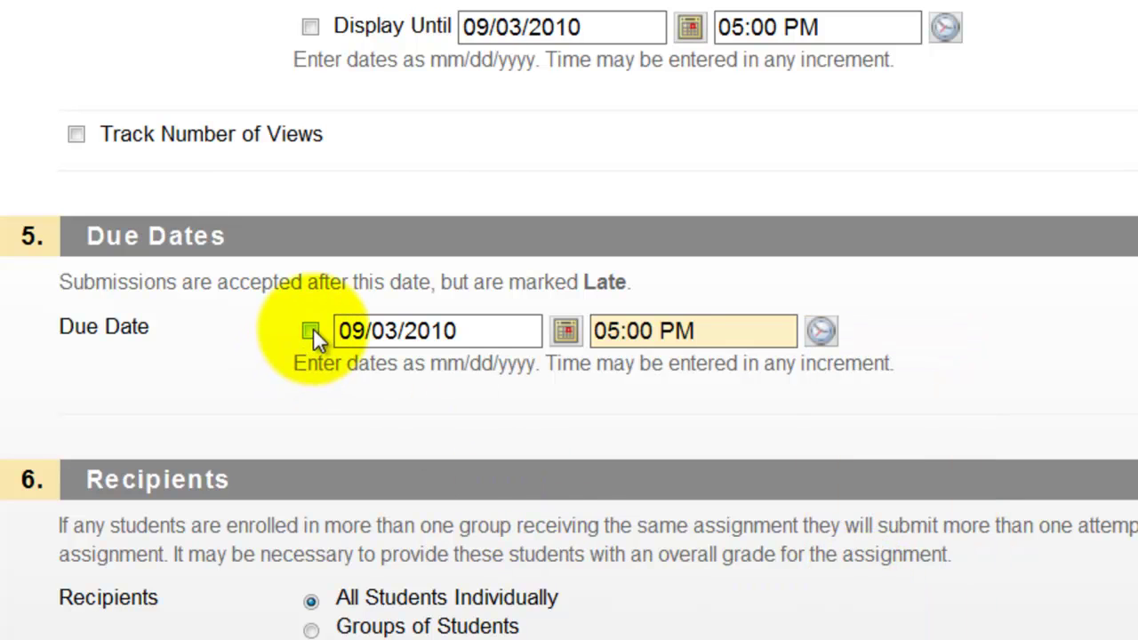
left_click(311, 329)
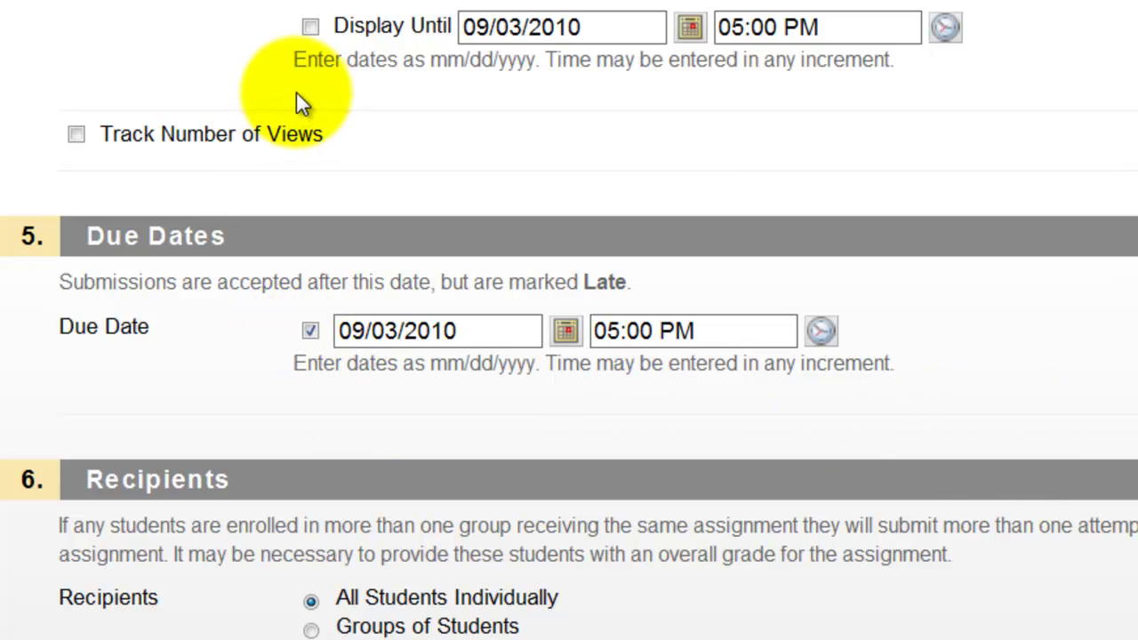
Try the Display Until limit in place of the due date, and switch back to using only the due date.
left_click(310, 27)
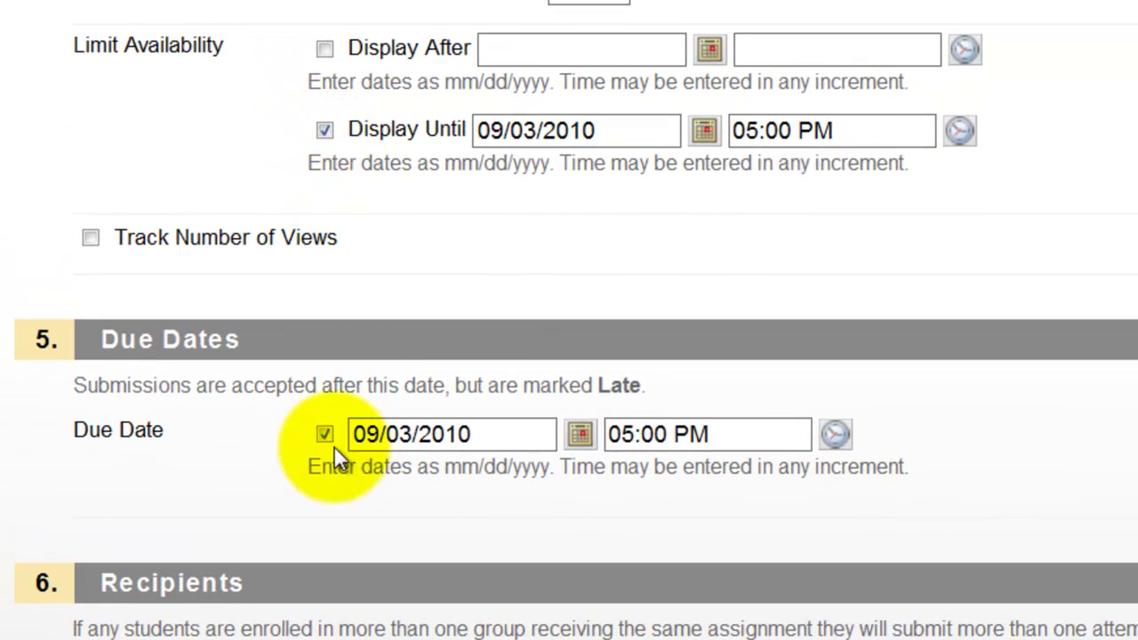
left_click(325, 435)
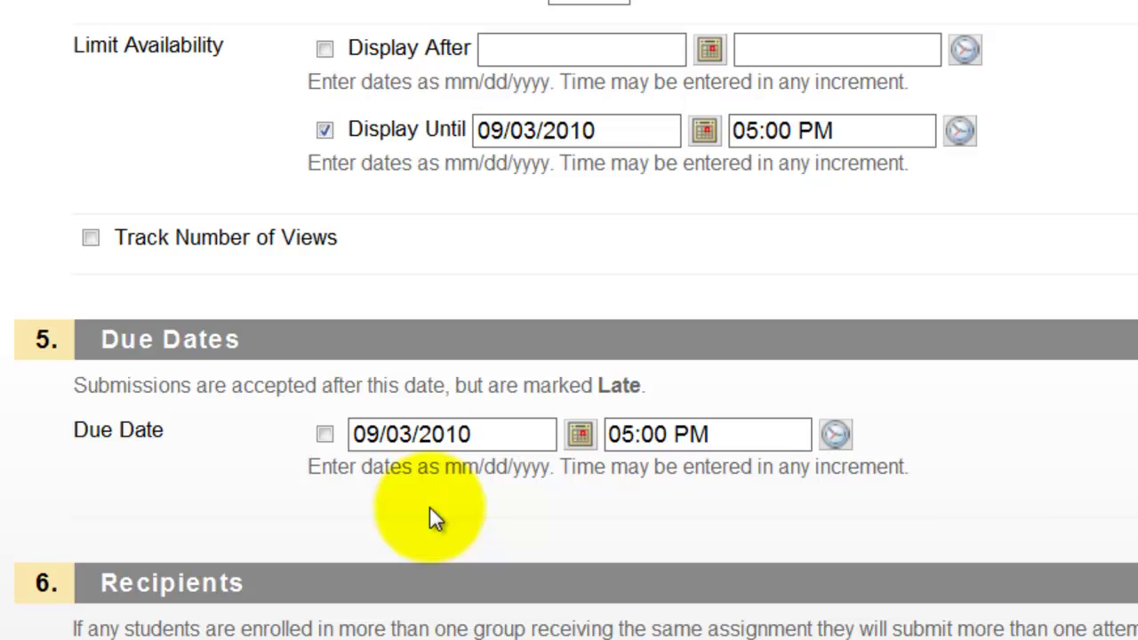
left_click(325, 131)
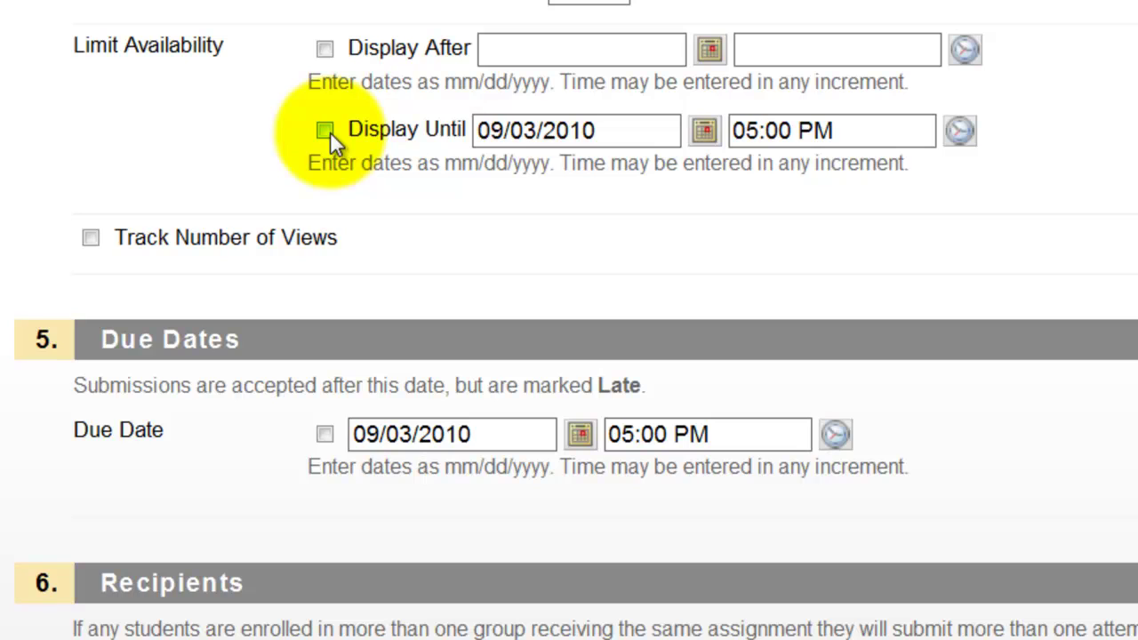
left_click(325, 434)
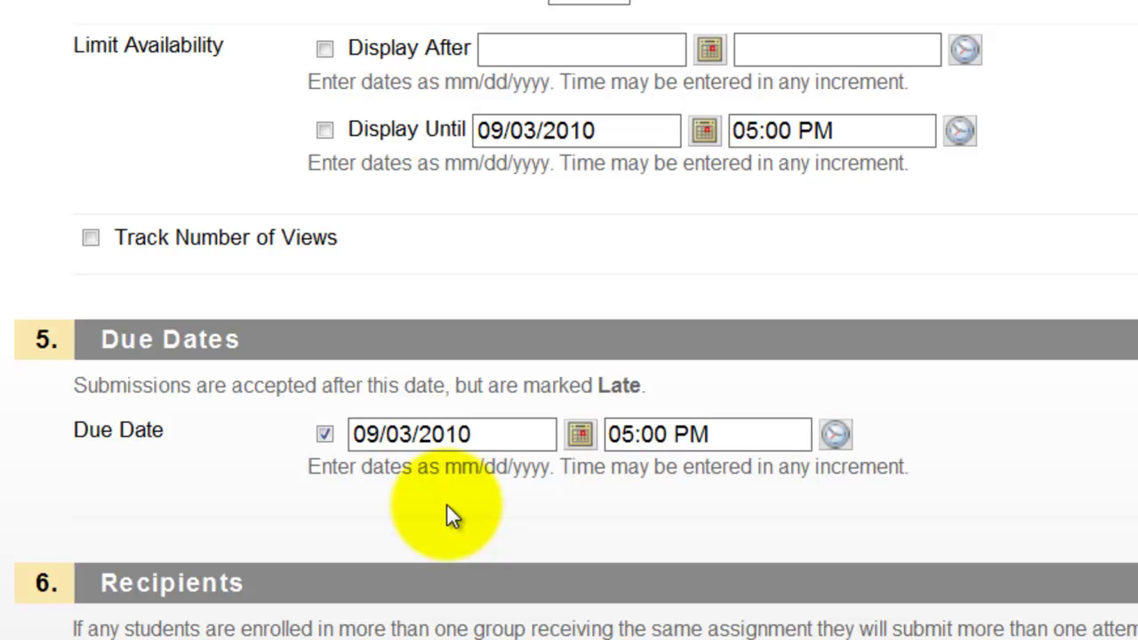
Submit the new assignment and open Midterm Paper from the Assignments list to view its upload page.
scroll(447, 509, "down", 3)
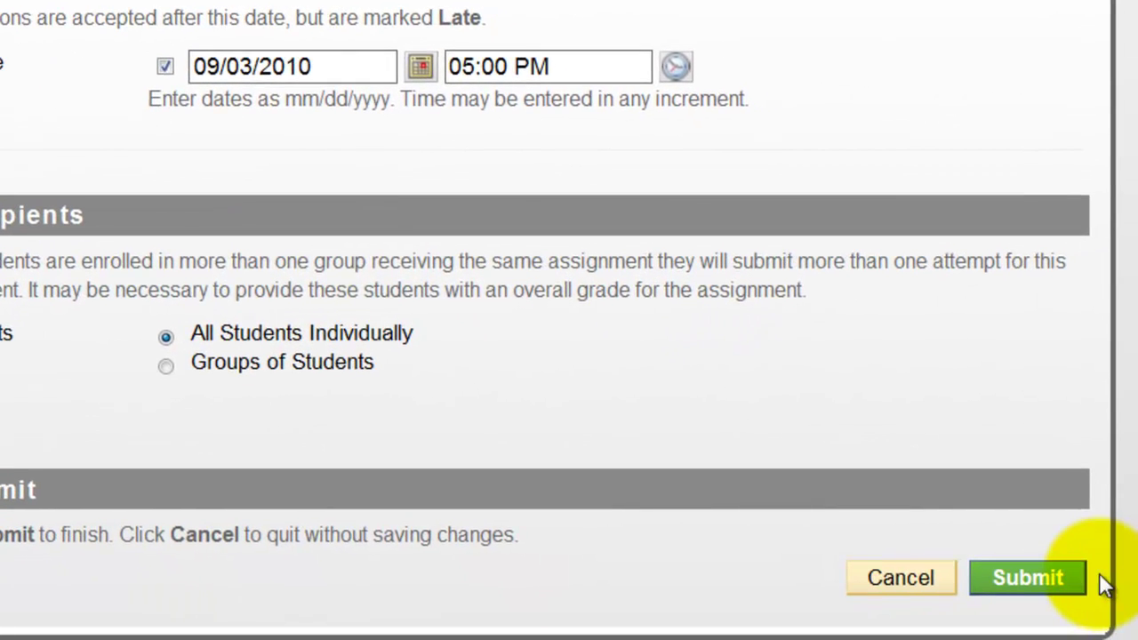
left_click(1084, 573)
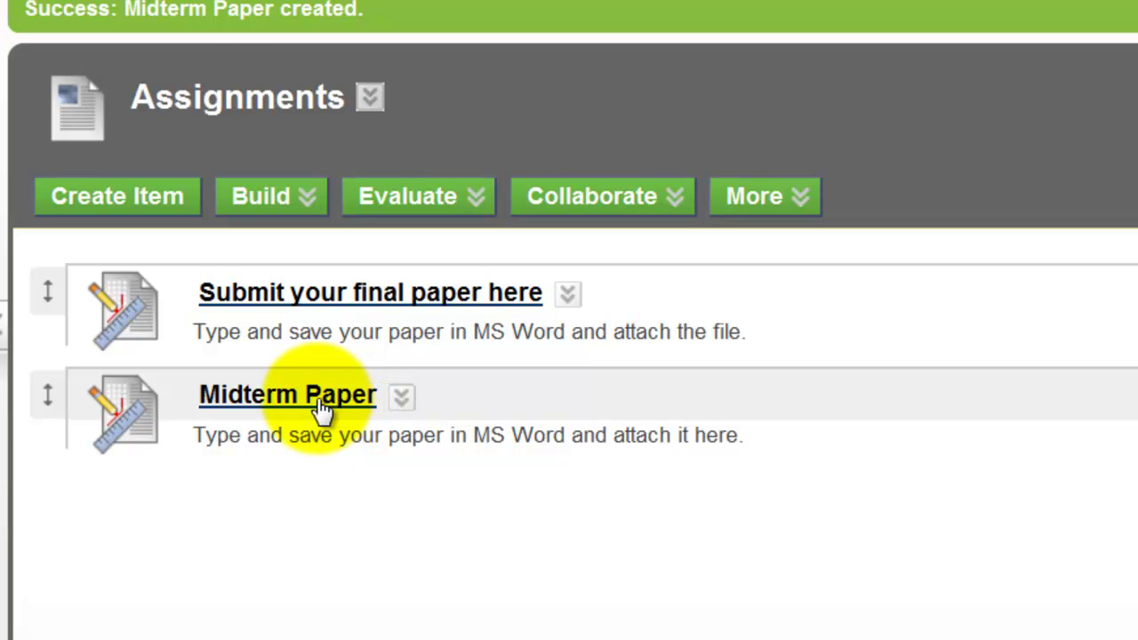
left_click(322, 410)
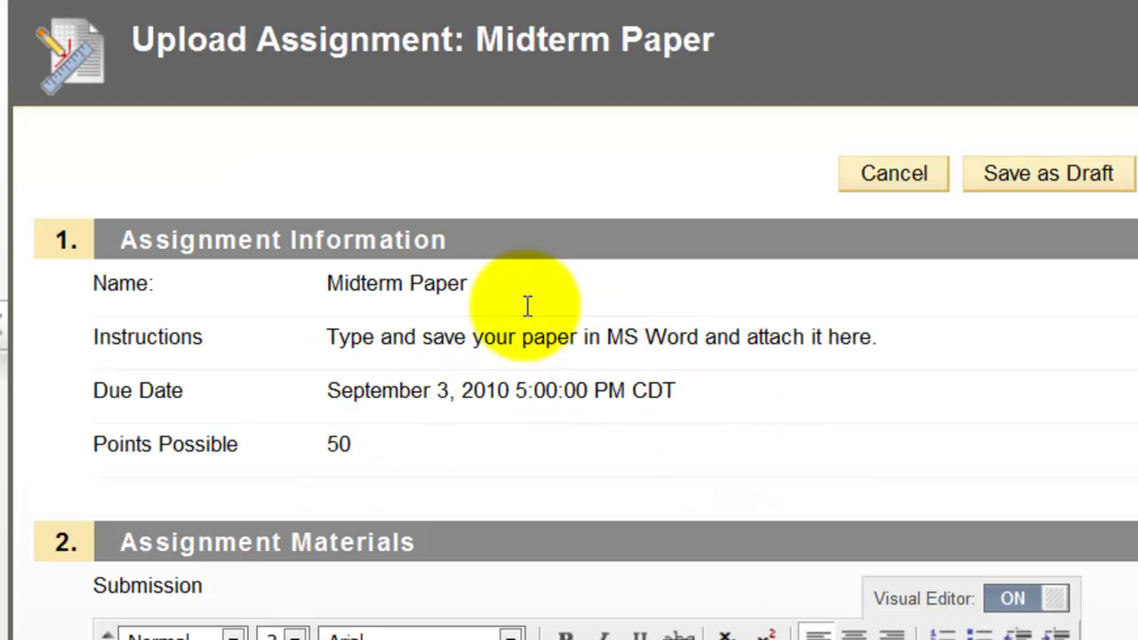
Review the name, instructions, due date and points possible in the Midterm Paper's Assignment Information section.
left_click_drag(327, 282, 447, 297)
left_click_drag(330, 343, 860, 340)
left_click(531, 384)
double_click(531, 390)
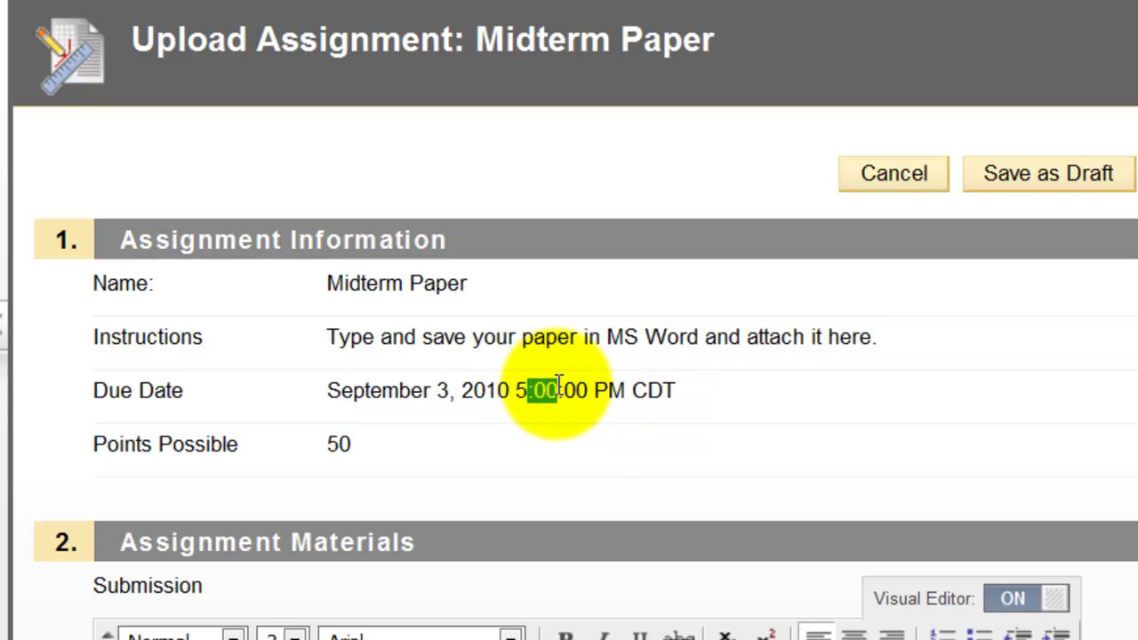
left_click(472, 430)
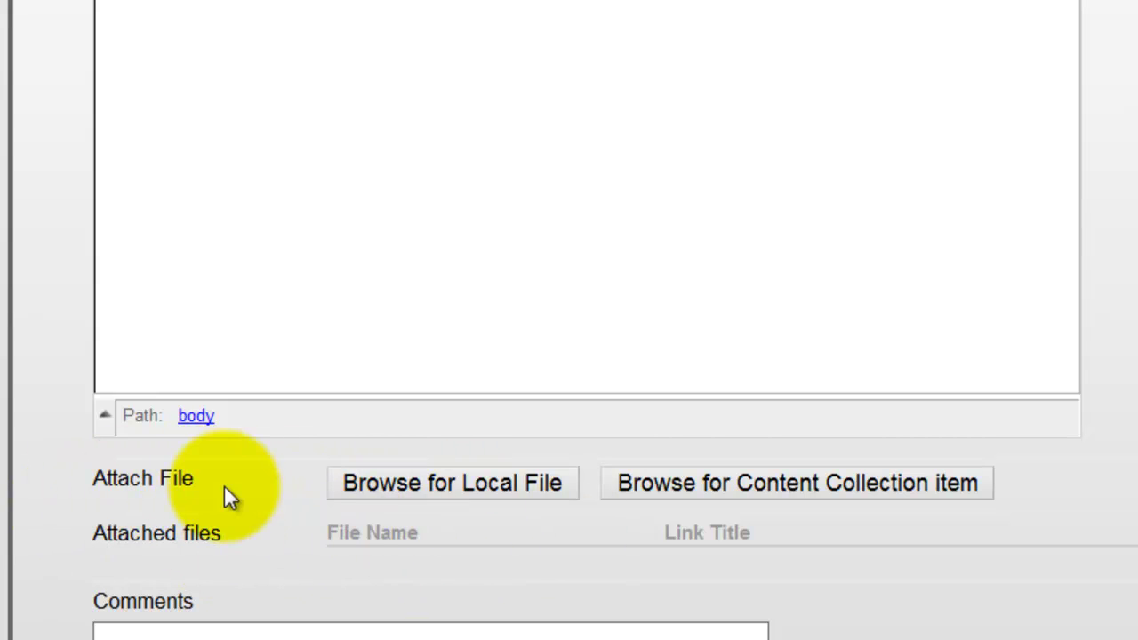
Examine the student's submission options under Assignment Materials: the Submission text editor, the Attach File choices and the Comments box.
left_click_drag(183, 534, 238, 539)
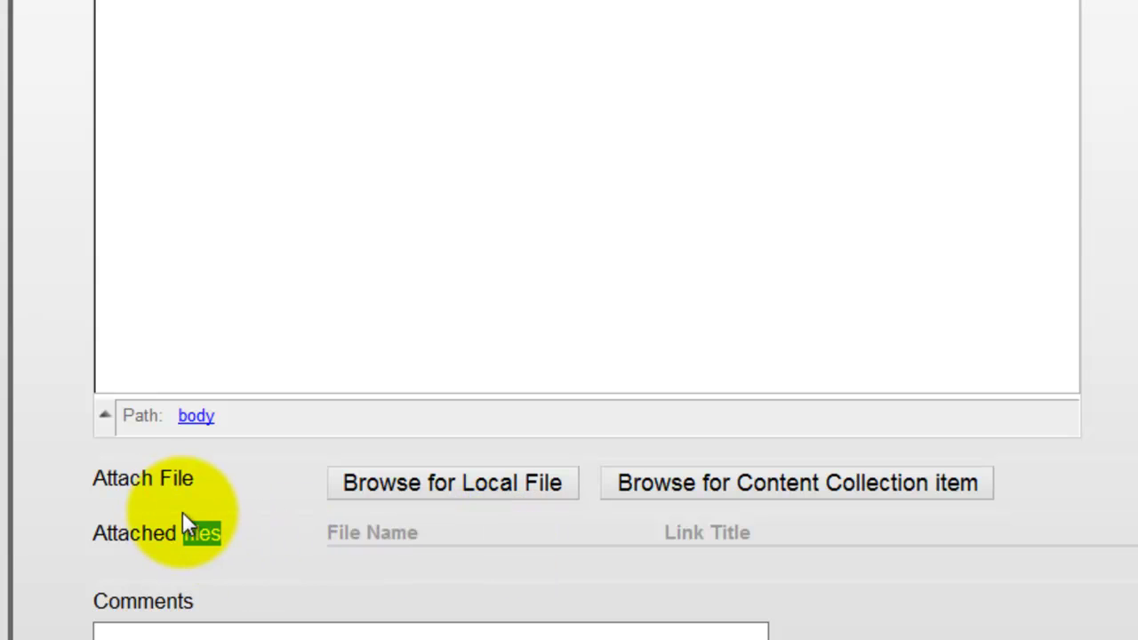
scroll(182, 511, "up", 5)
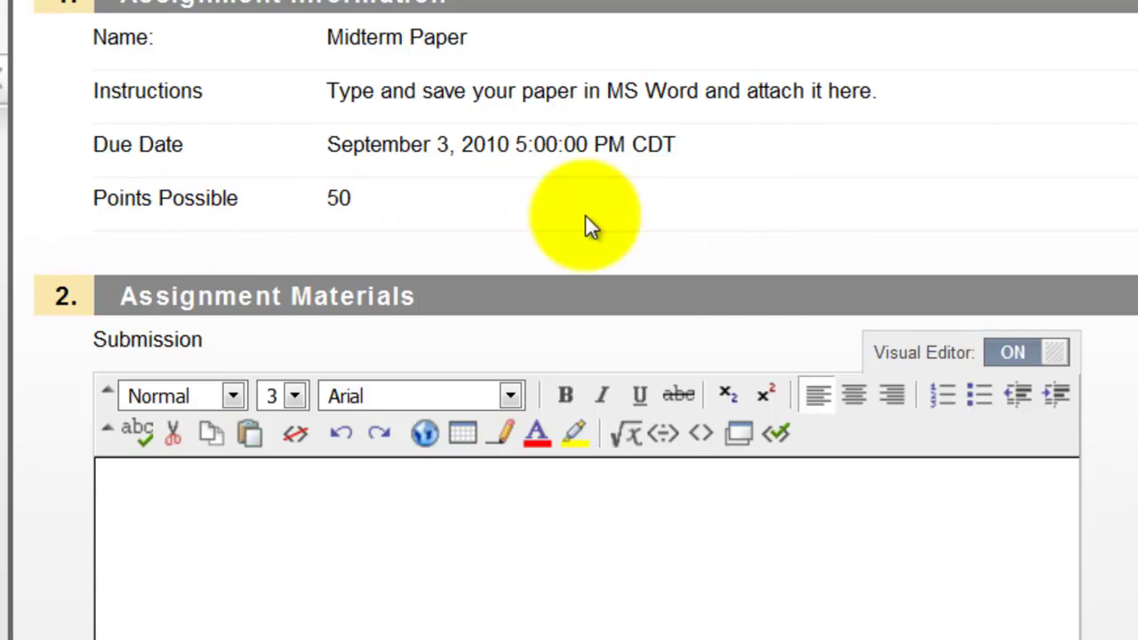
scroll(569, 356, "down", 3)
scroll(569, 355, "down", 5)
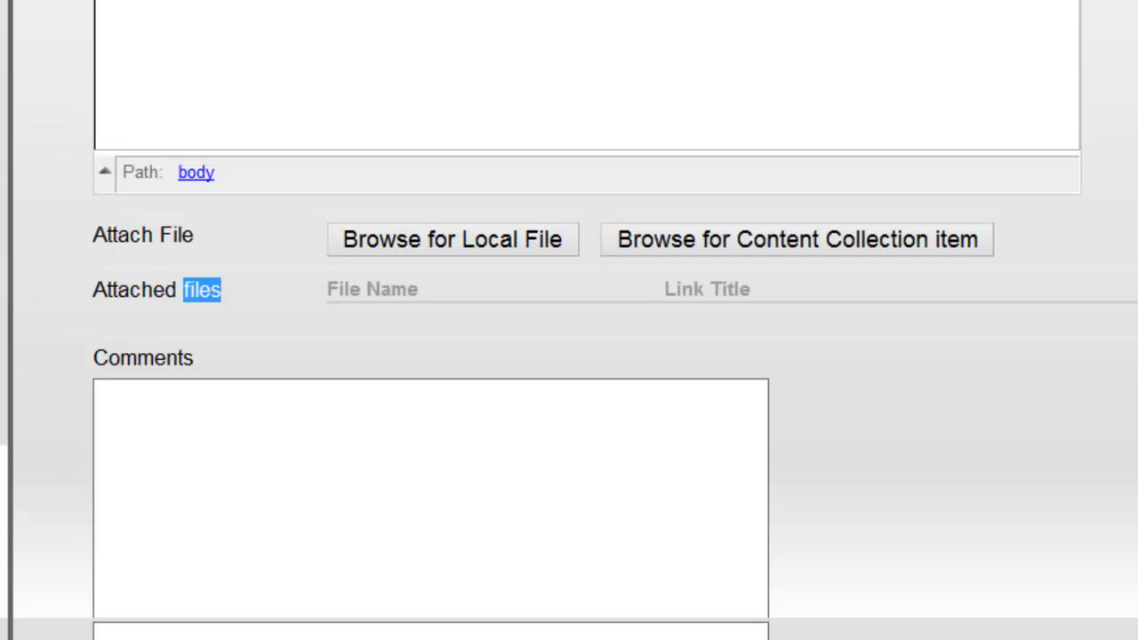
scroll(569, 391, "up", 3)
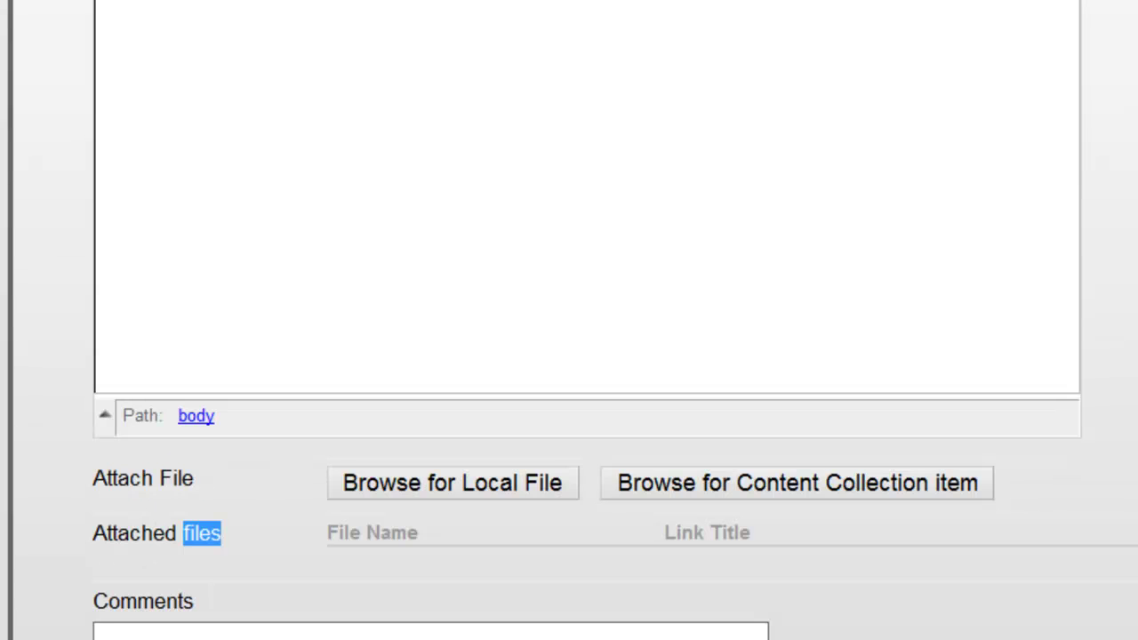
scroll(569, 356, "up", 3)
scroll(569, 356, "up", 6)
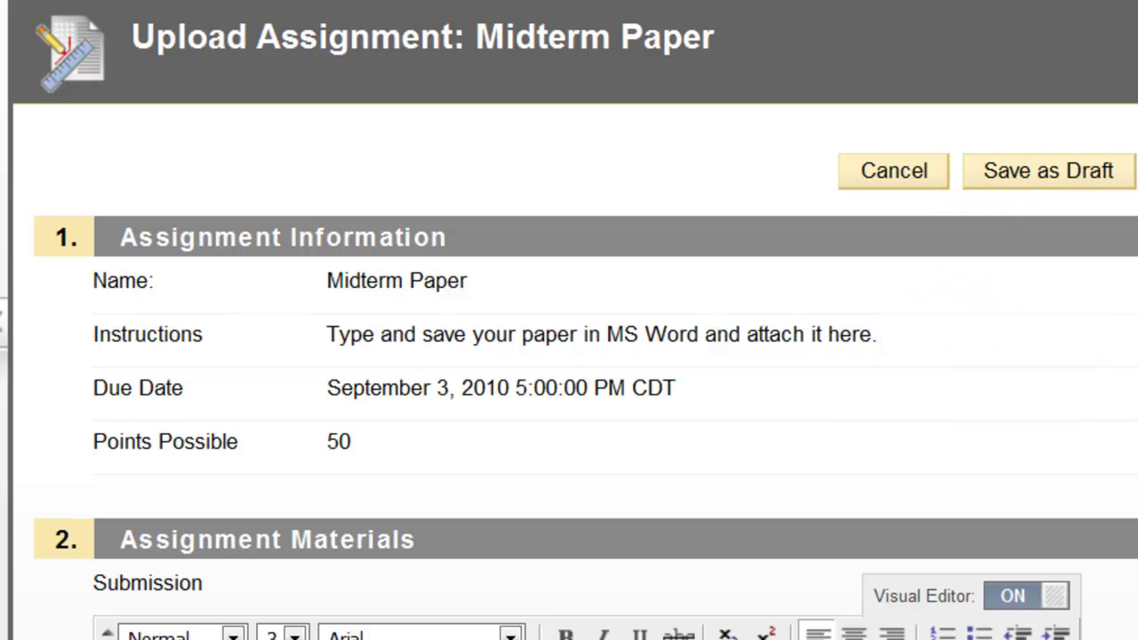
scroll(569, 355, "down", 9)
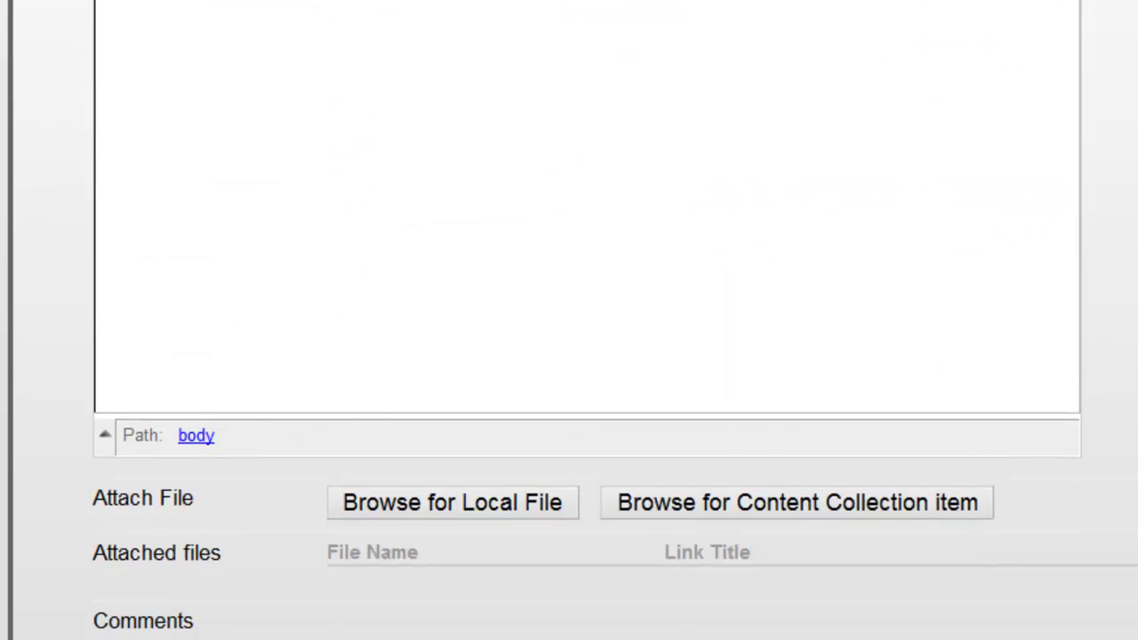
scroll(569, 356, "up", 2)
scroll(569, 356, "down", 4)
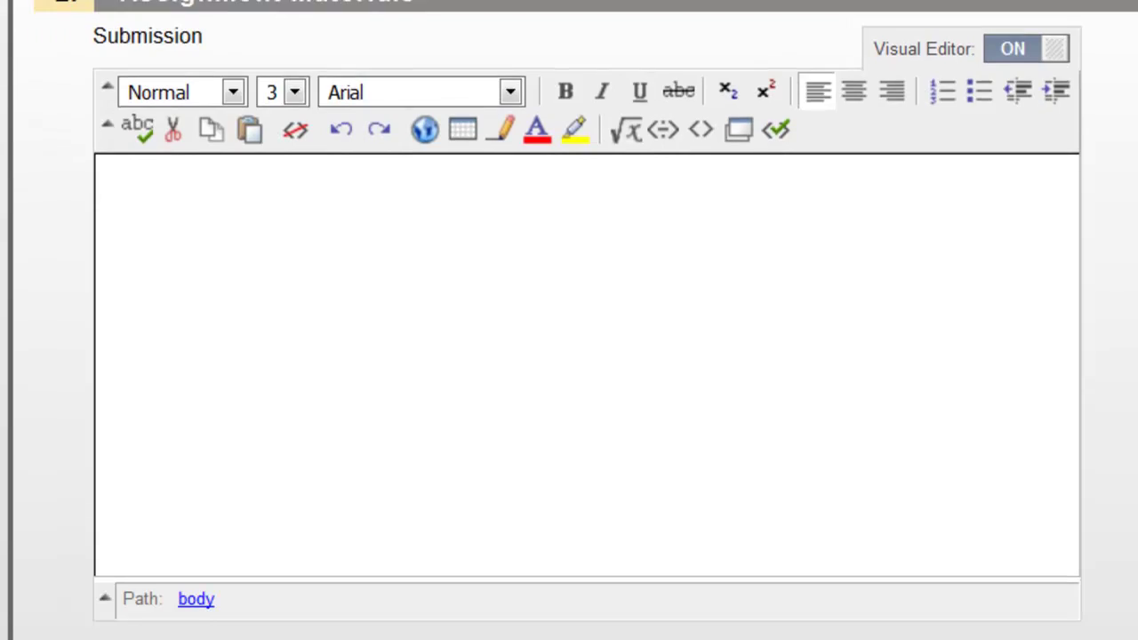
left_click(412, 272)
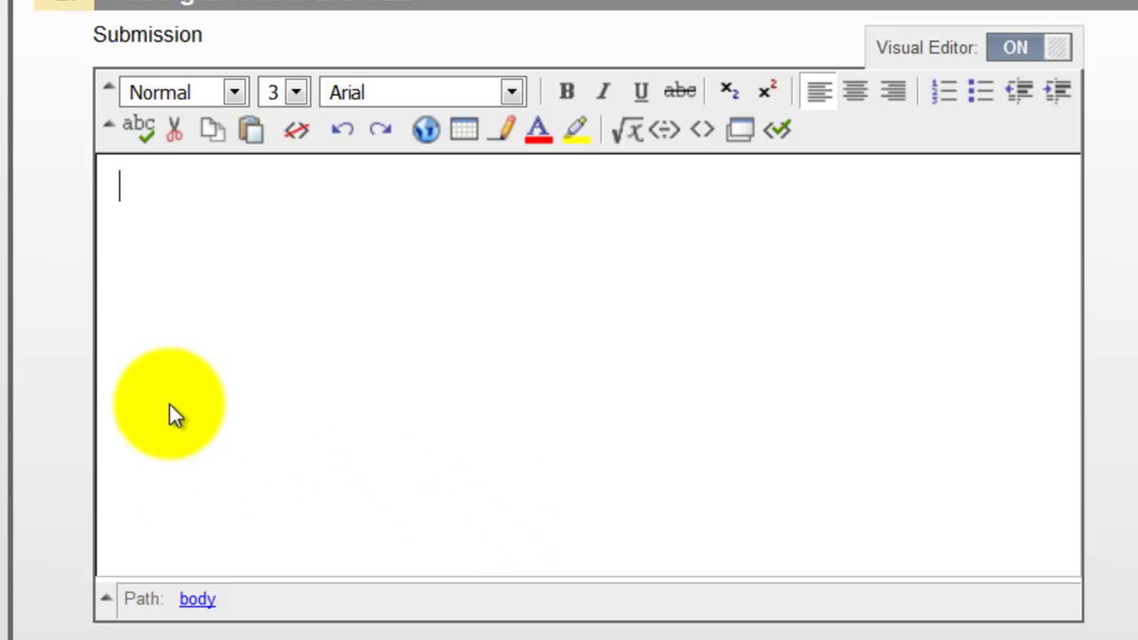
scroll(485, 327, "down", 3)
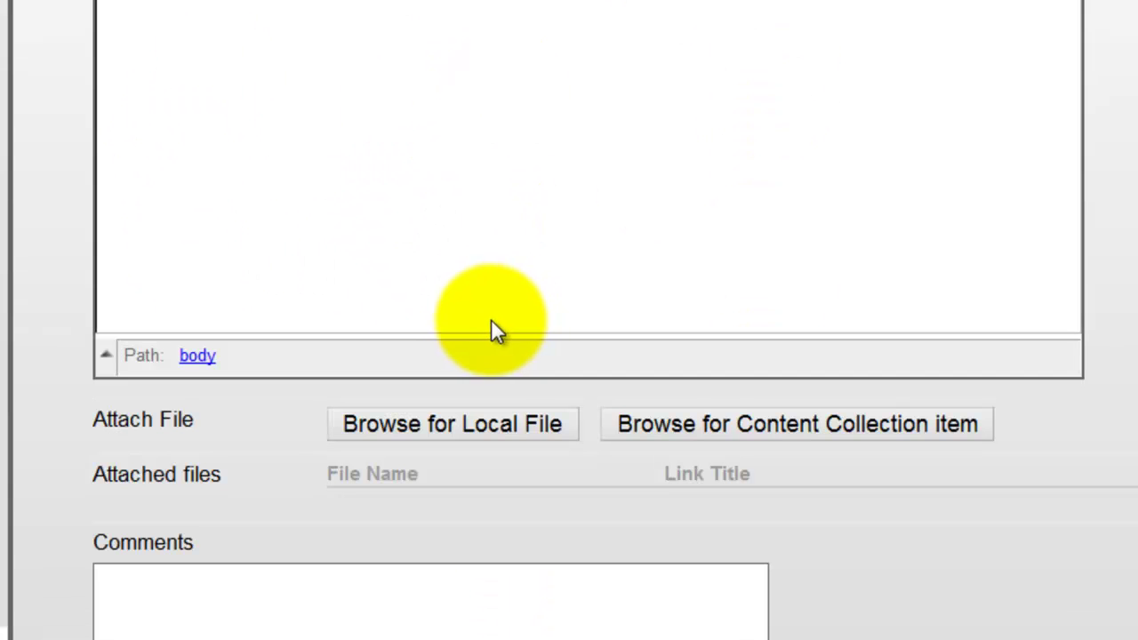
scroll(467, 414, "up", 3)
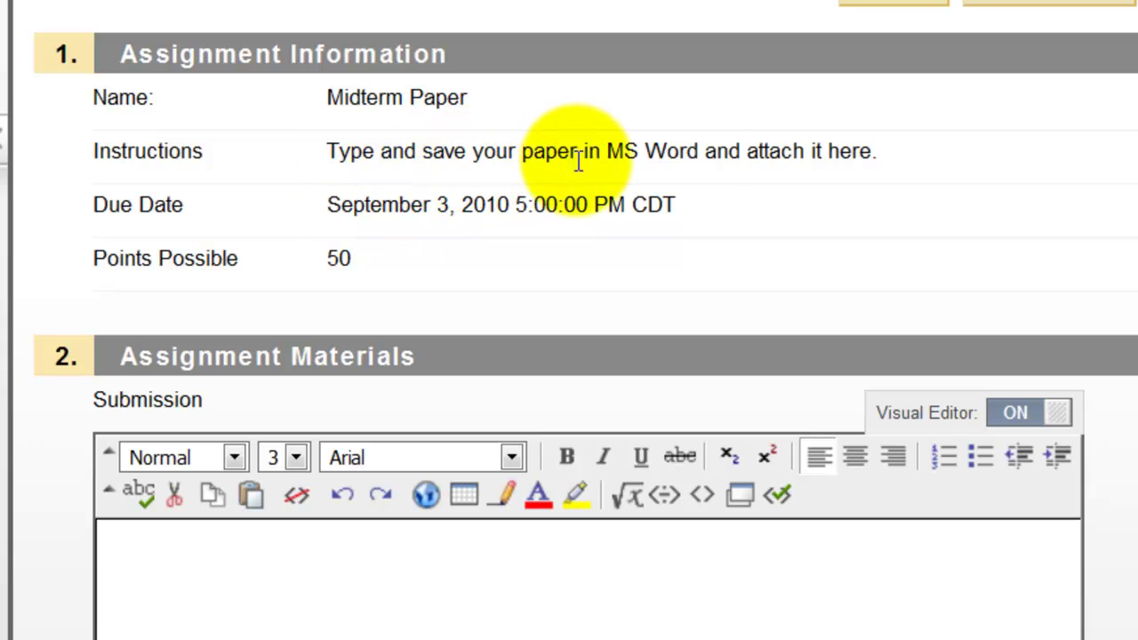
scroll(680, 132, "down", 10)
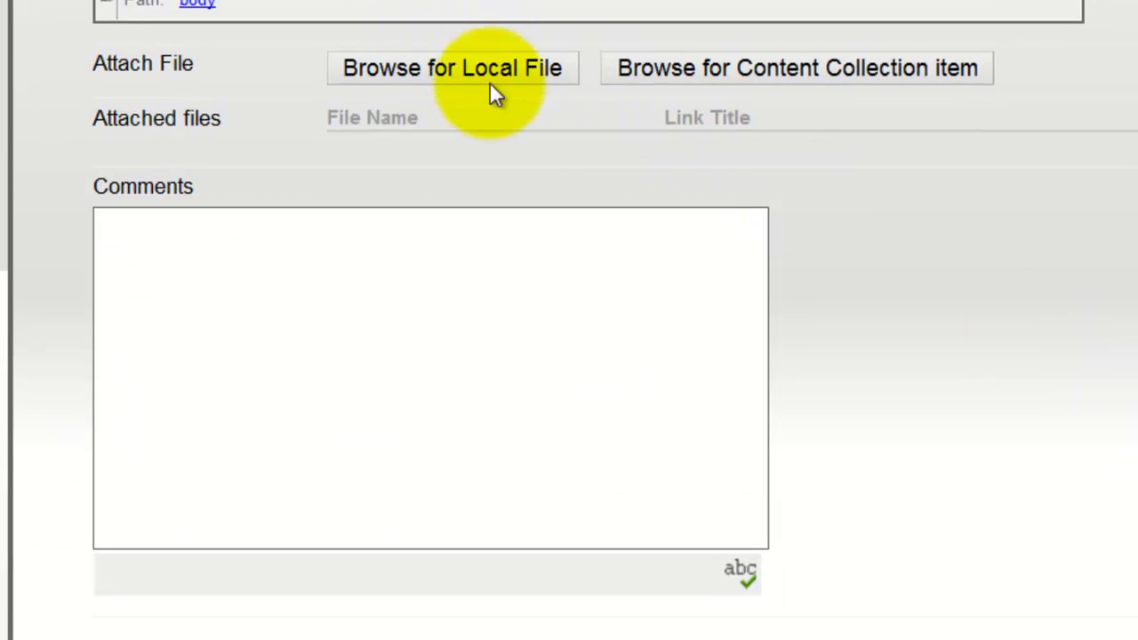